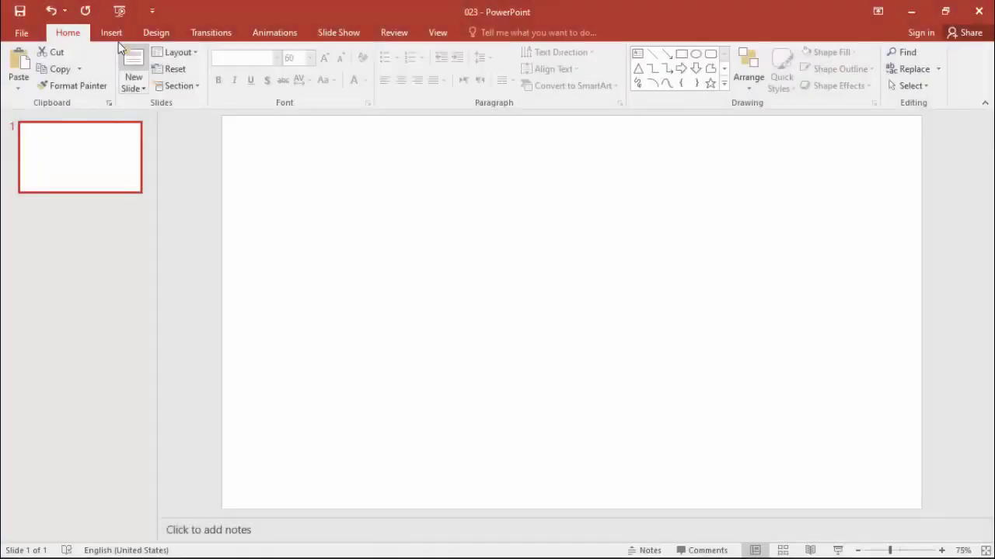
# - Add a text box right of the slide centre with black text at font size 88
pyautogui.click(113, 36)
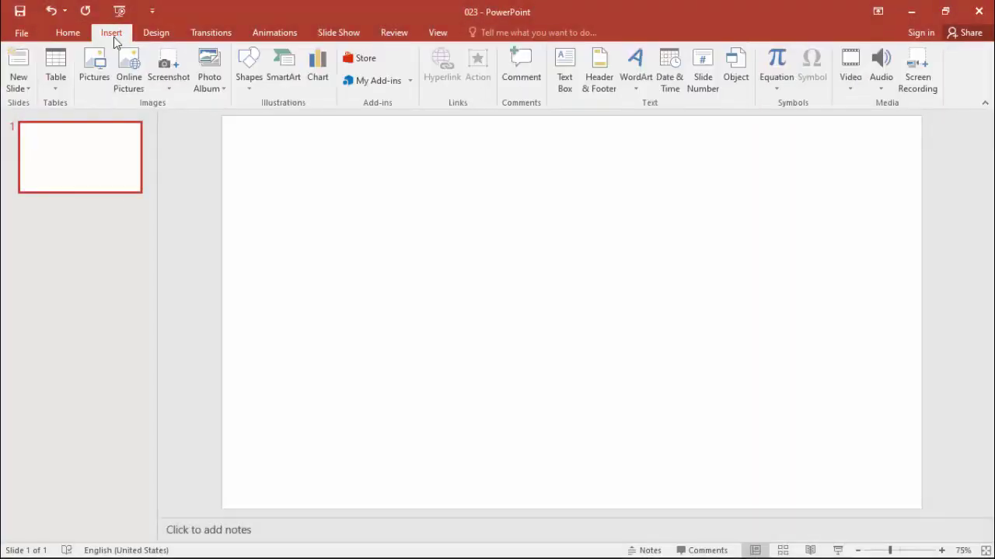
pyautogui.click(565, 70)
pyautogui.click(554, 223)
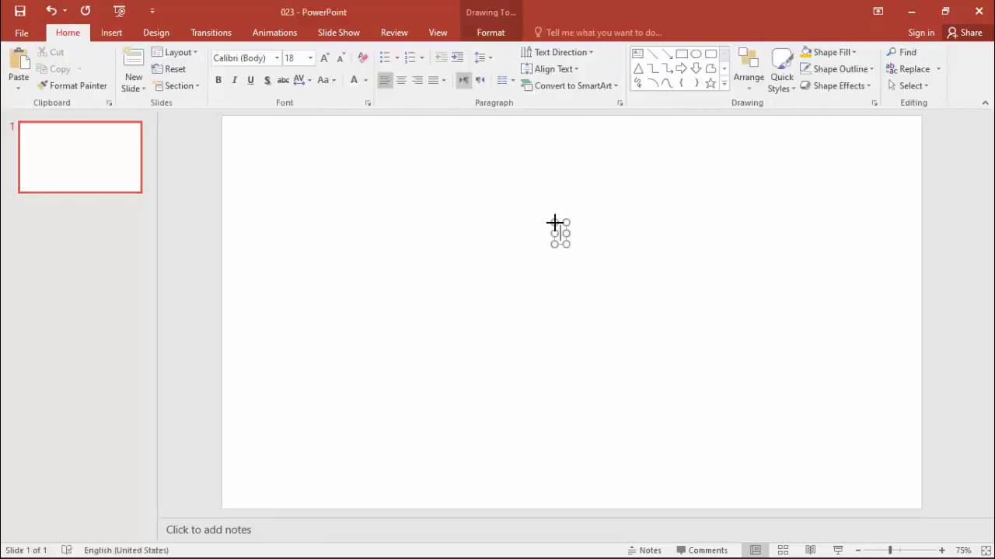
pyautogui.click(321, 59)
pyautogui.click(321, 59)
pyautogui.click(321, 59)
pyautogui.click(321, 59)
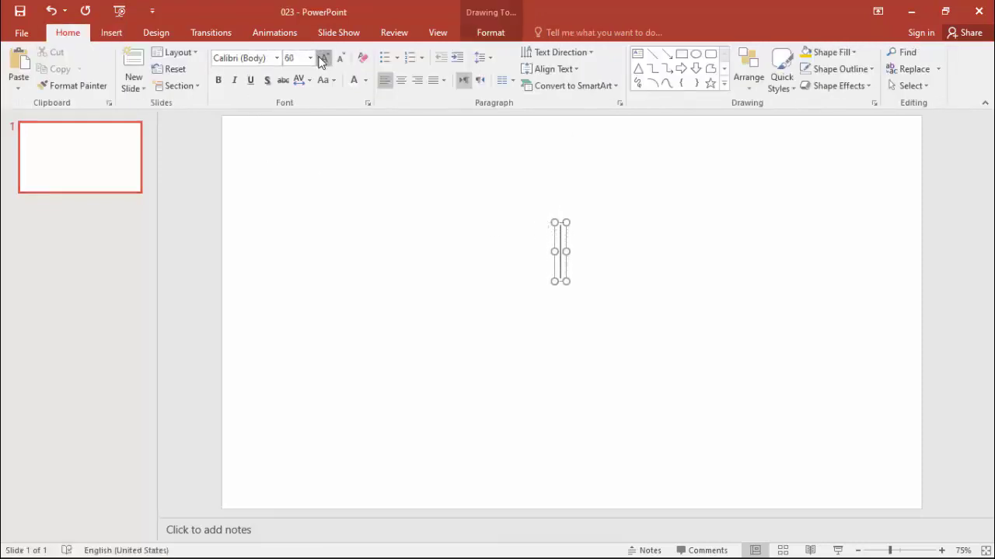
pyautogui.click(321, 59)
pyautogui.click(321, 59)
pyautogui.click(321, 59)
pyautogui.click(321, 59)
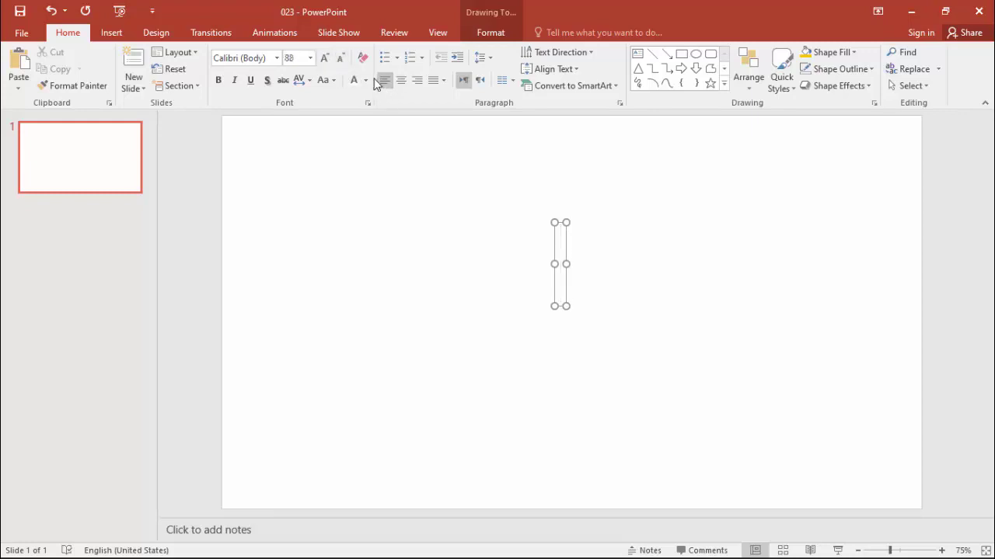
pyautogui.click(365, 80)
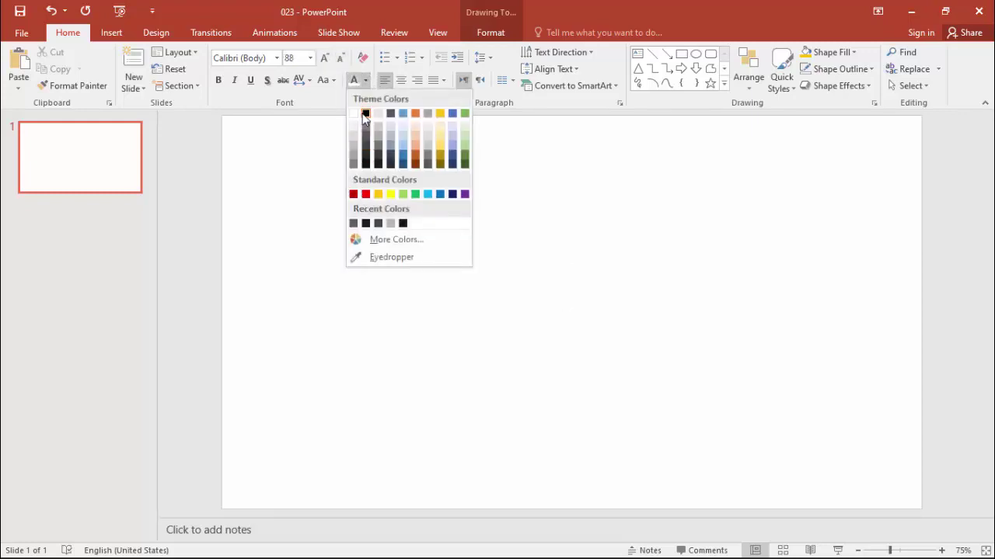
pyautogui.click(364, 115)
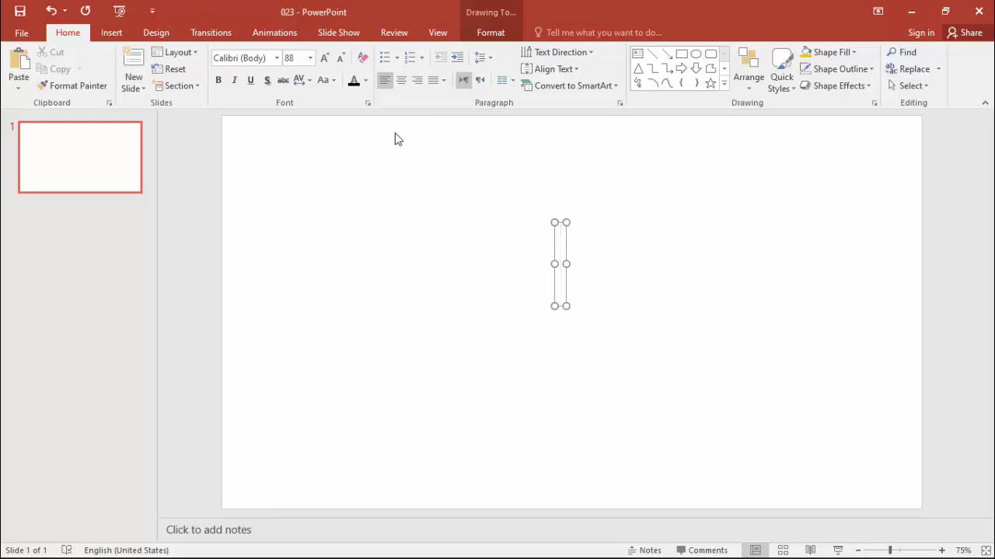
# - Type a capital I, enlarge it to size 287, and move it up and right
pyautogui.write('i')
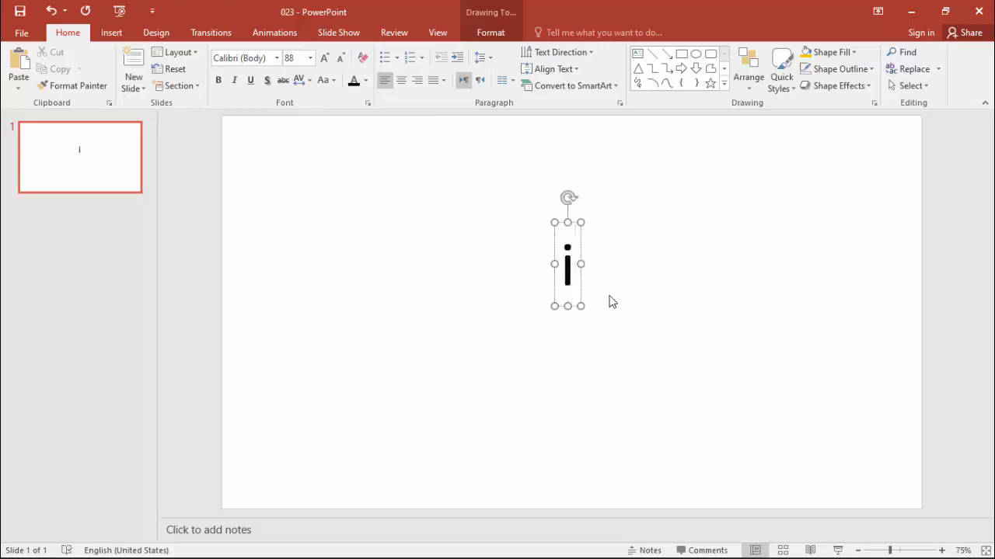
pyautogui.press('BackSpace')
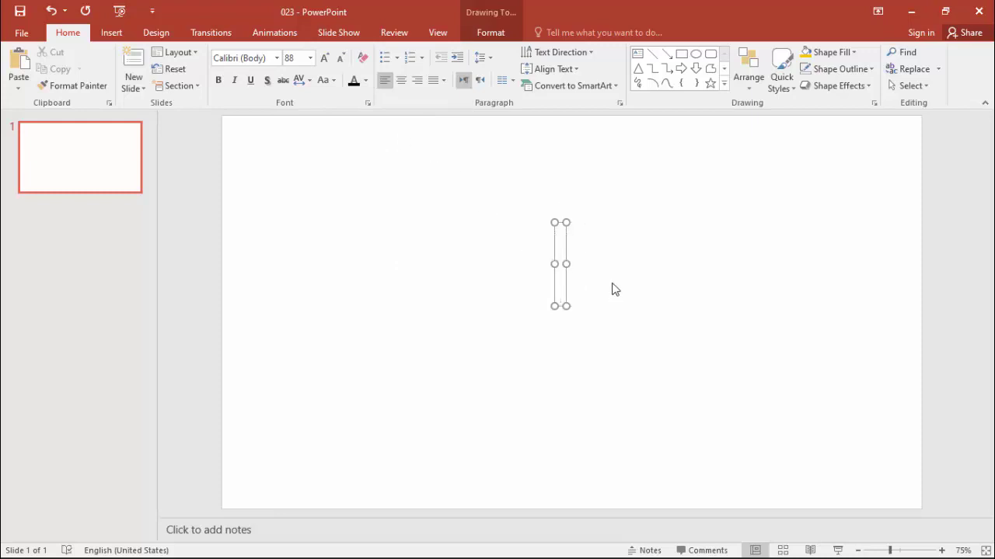
pyautogui.write('I')
pyautogui.hotkey('ctrl', 'a')
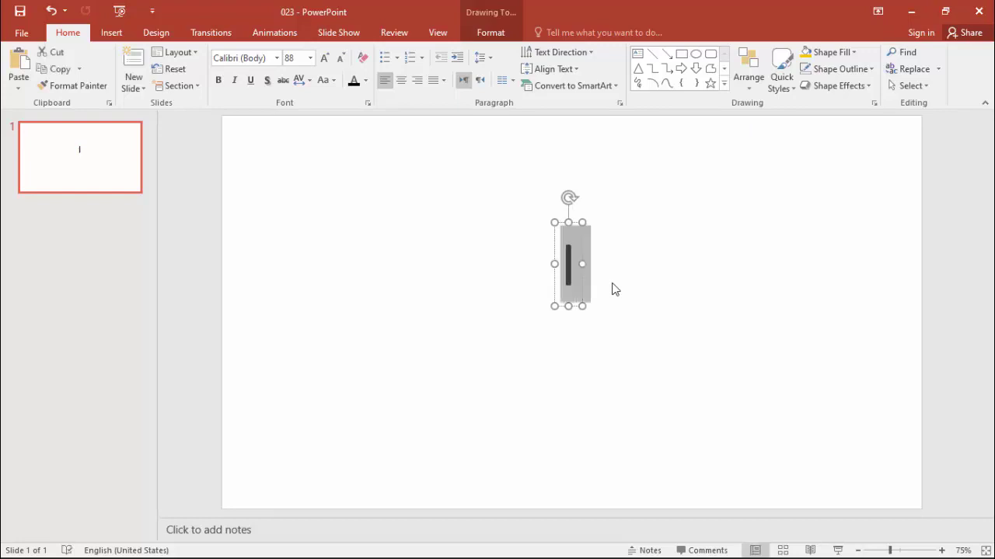
pyautogui.click(325, 59)
pyautogui.click(325, 59)
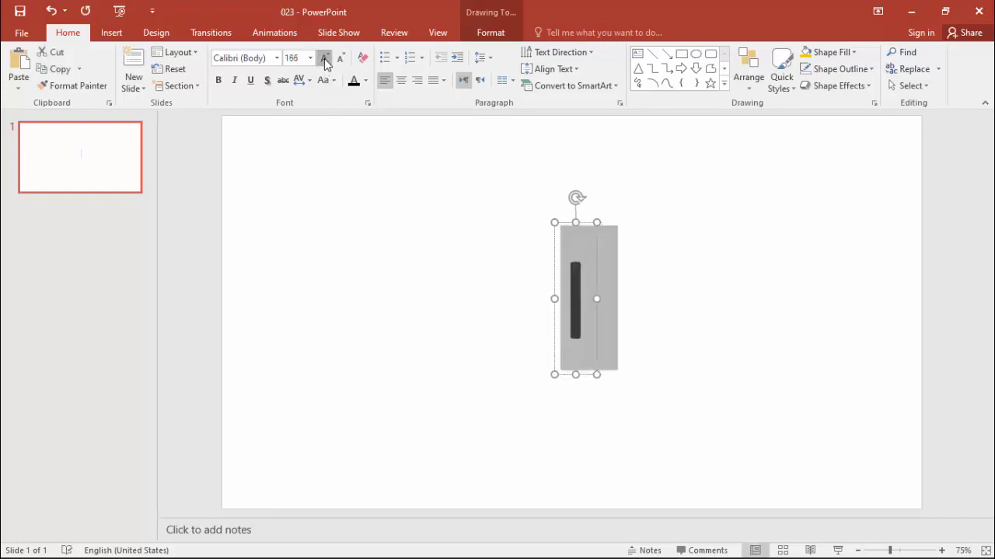
pyautogui.click(325, 59)
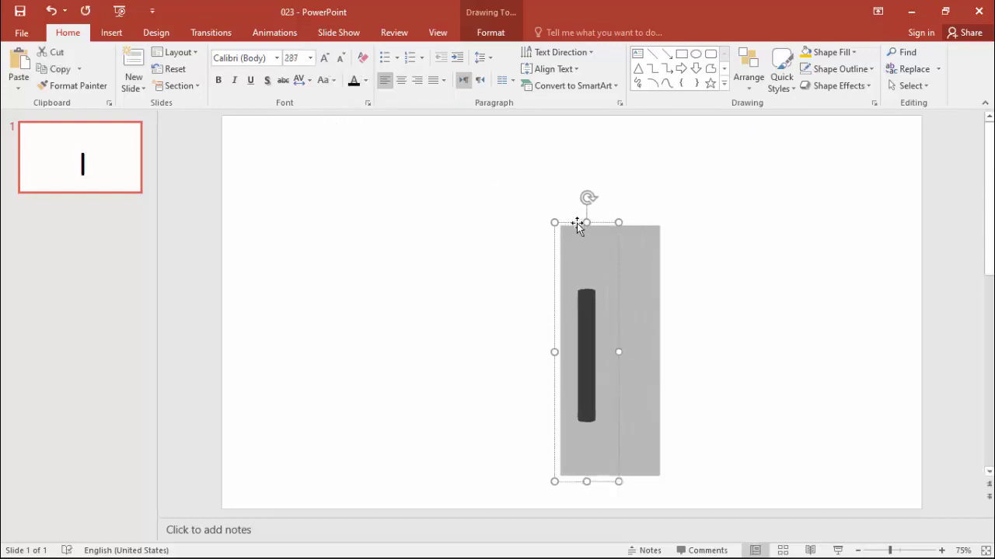
pyautogui.moveTo(576, 223); pyautogui.dragTo(591, 163)
pyautogui.moveTo(675, 256); pyautogui.dragTo(595, 258)
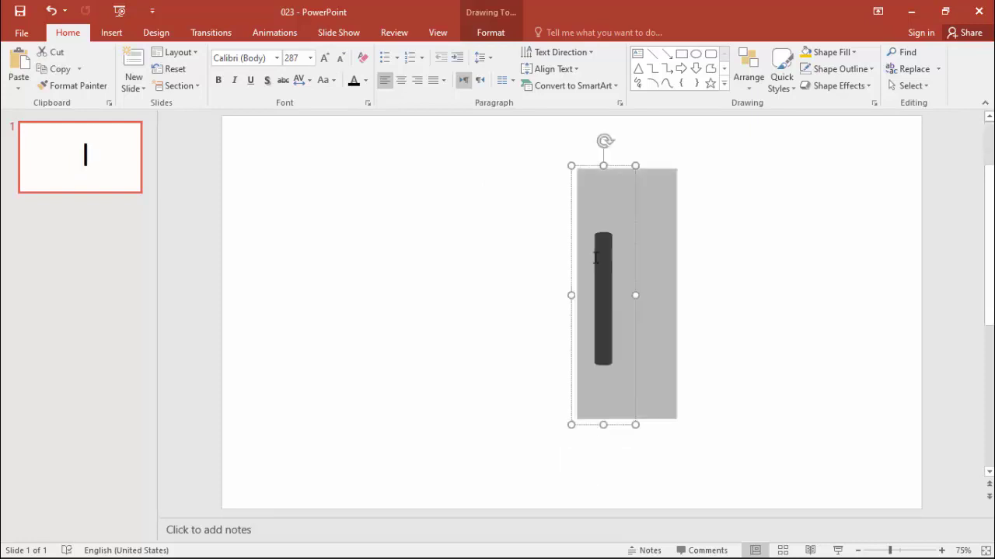
# - Apply the Broken Memories font to the I and enlarge it to size 413, leaving the shape fill unchanged
pyautogui.click(276, 58)
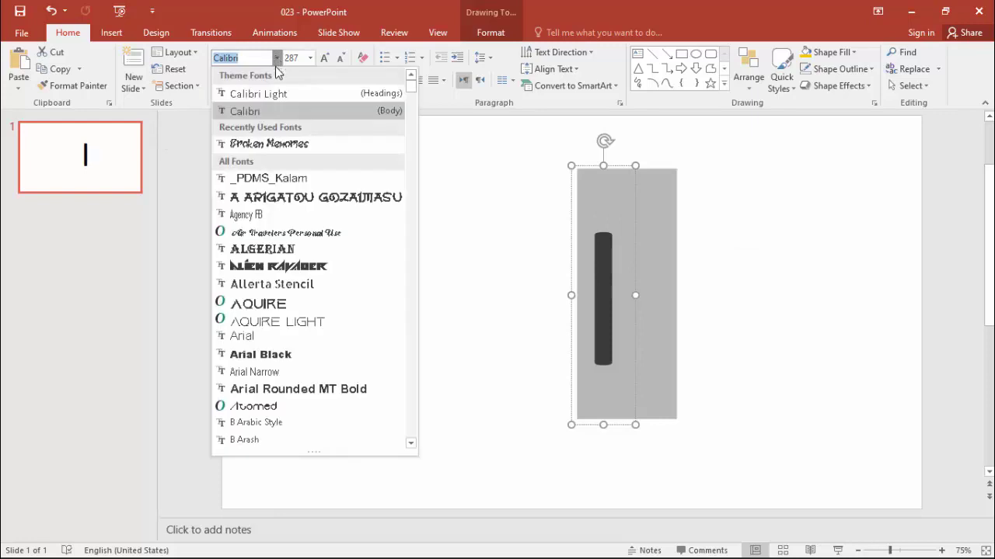
pyautogui.click(285, 145)
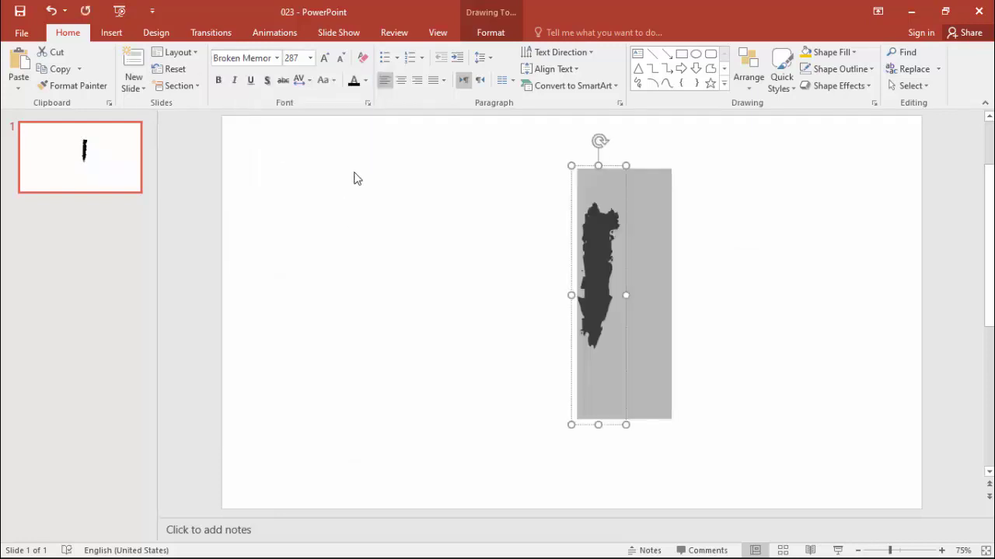
pyautogui.click(326, 59)
pyautogui.click(325, 59)
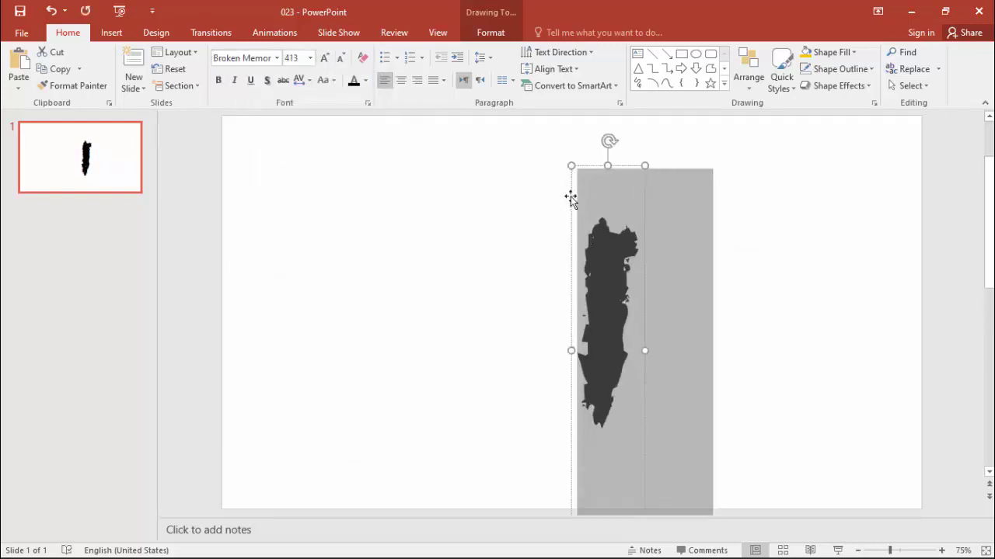
pyautogui.click(490, 33)
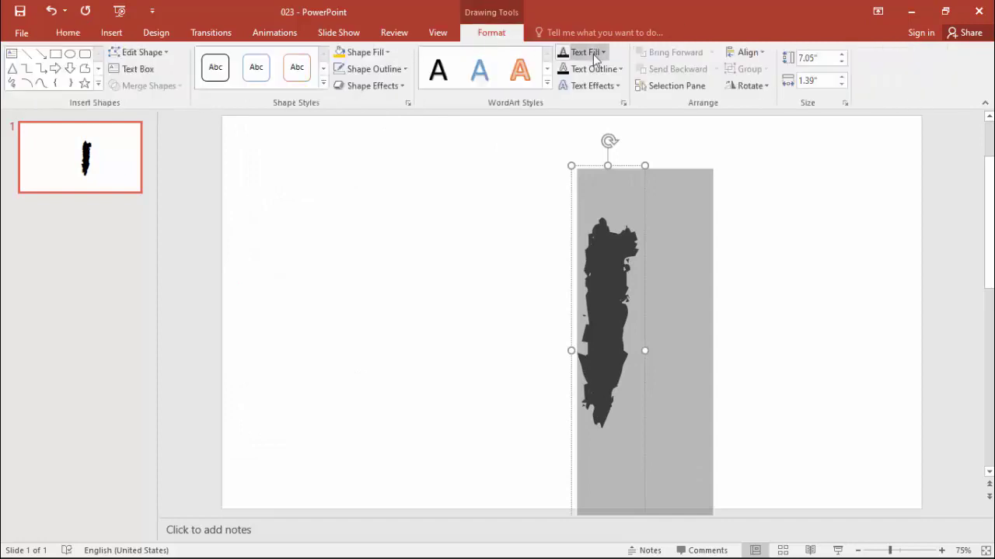
pyautogui.click(373, 52)
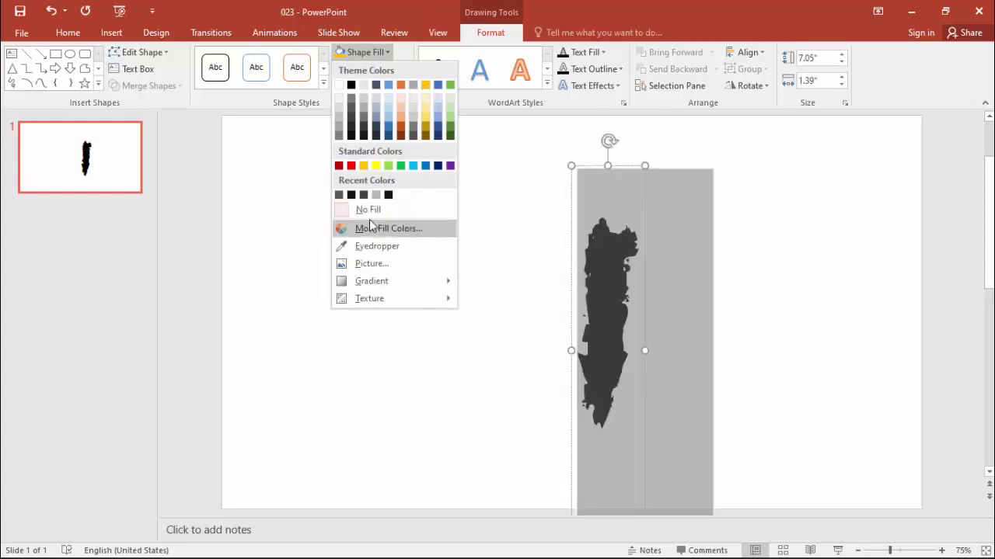
pyautogui.press('Escape')
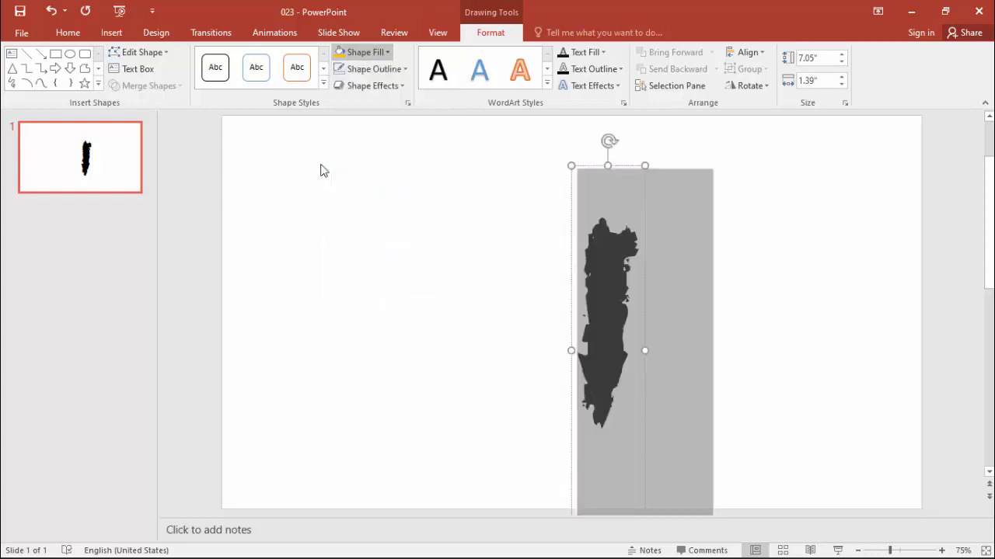
pyautogui.click(64, 34)
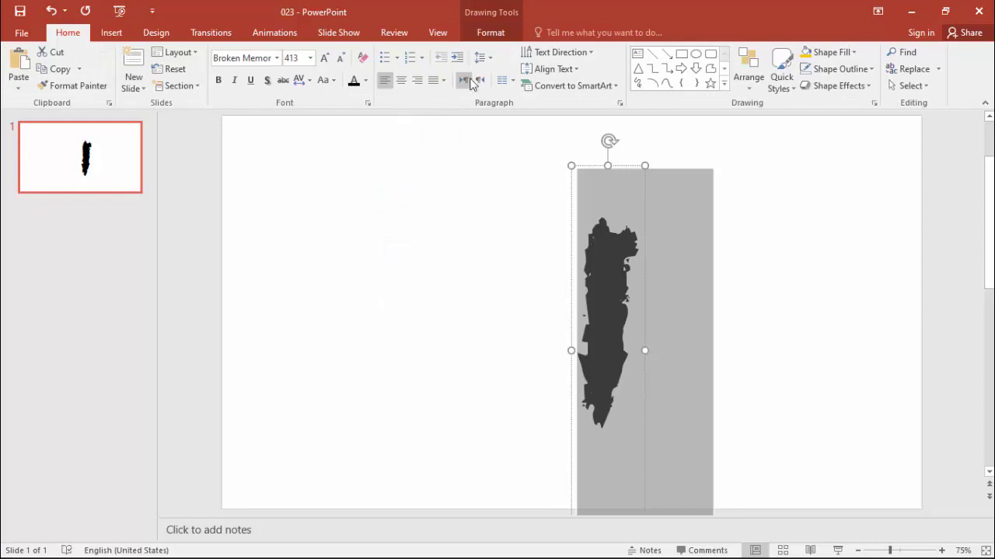
# - Rotate the brush stroke, shift it further right, and set its outline to No Outline
pyautogui.moveTo(610, 142); pyautogui.dragTo(706, 173)
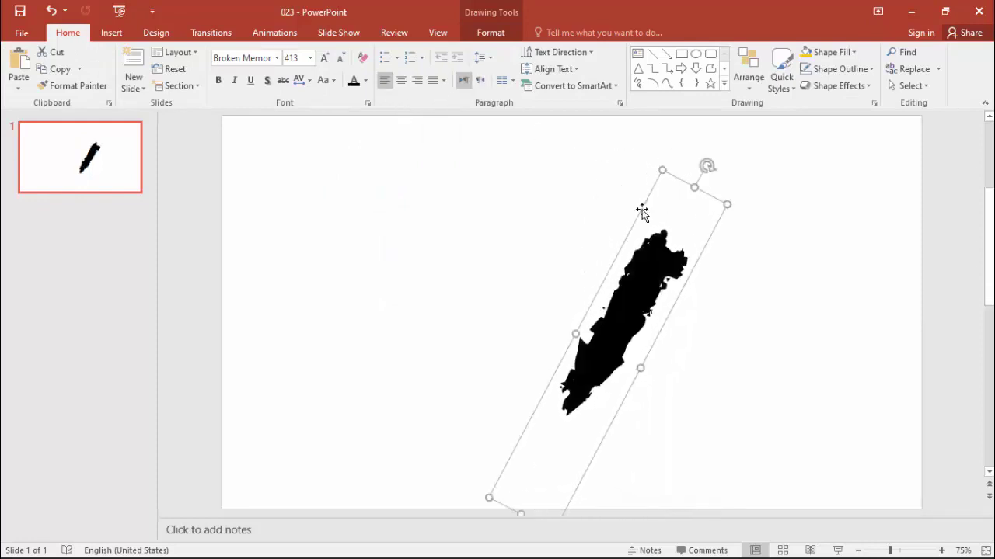
pyautogui.moveTo(642, 211); pyautogui.dragTo(694, 207)
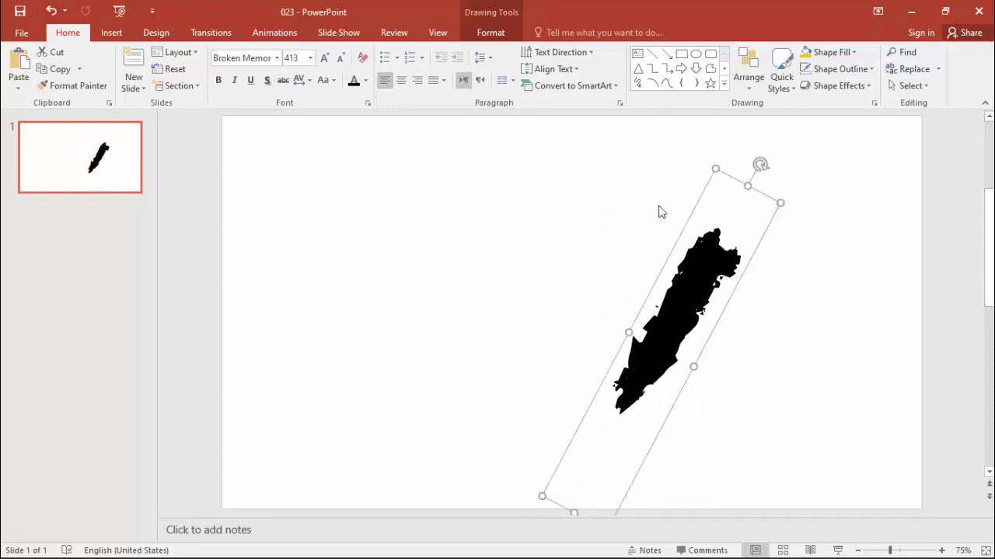
pyautogui.click(490, 33)
pyautogui.click(396, 68)
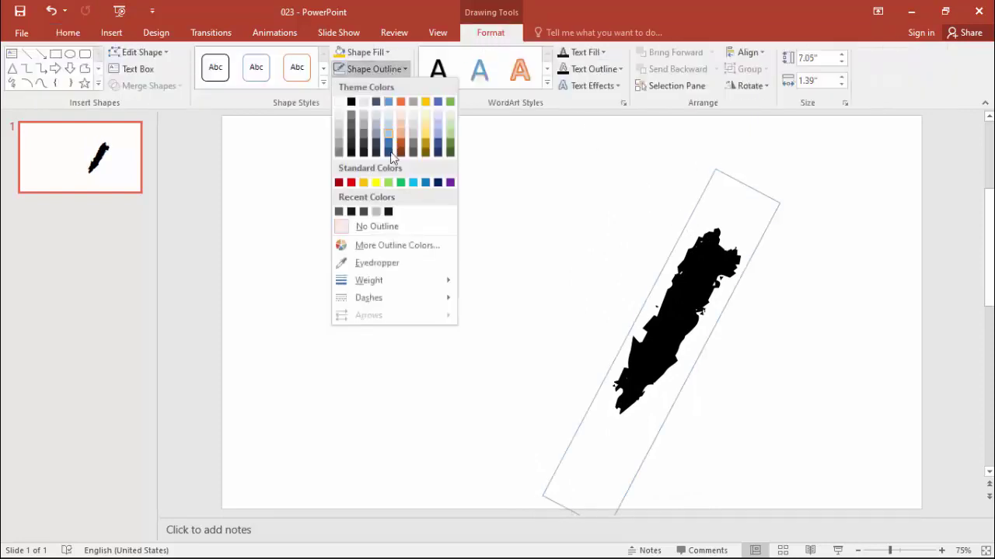
pyautogui.click(401, 227)
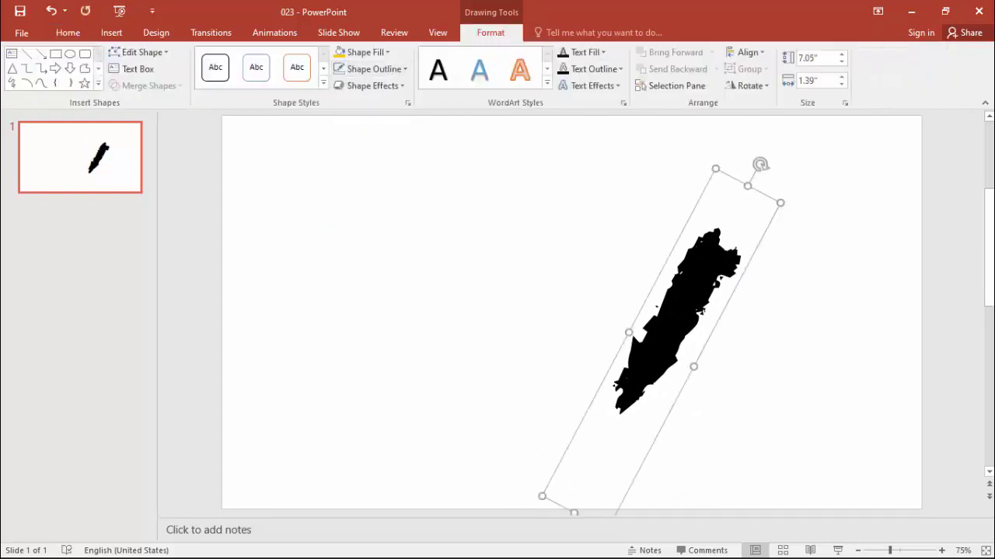
# - Reselect the brush stroke and rotate it back to stand upright
pyautogui.scroll(-1, 834, 322)
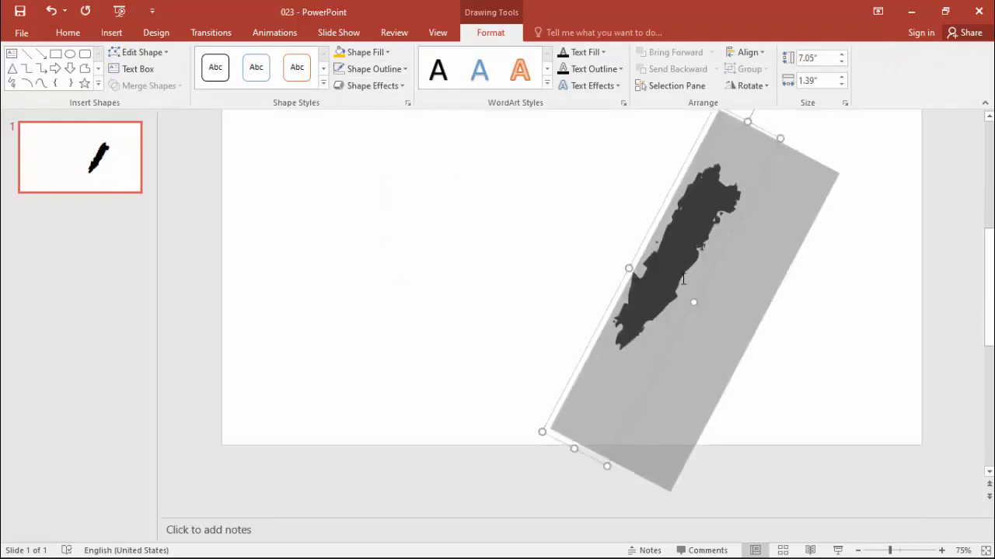
pyautogui.click(835, 321)
pyautogui.click(676, 256)
pyautogui.scroll(1, 757, 167)
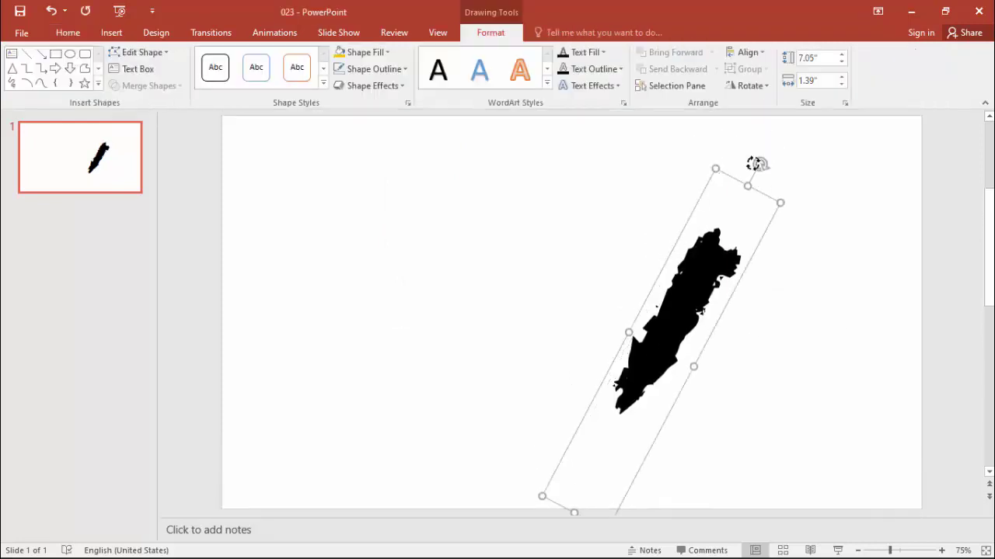
pyautogui.moveTo(758, 163); pyautogui.dragTo(663, 164)
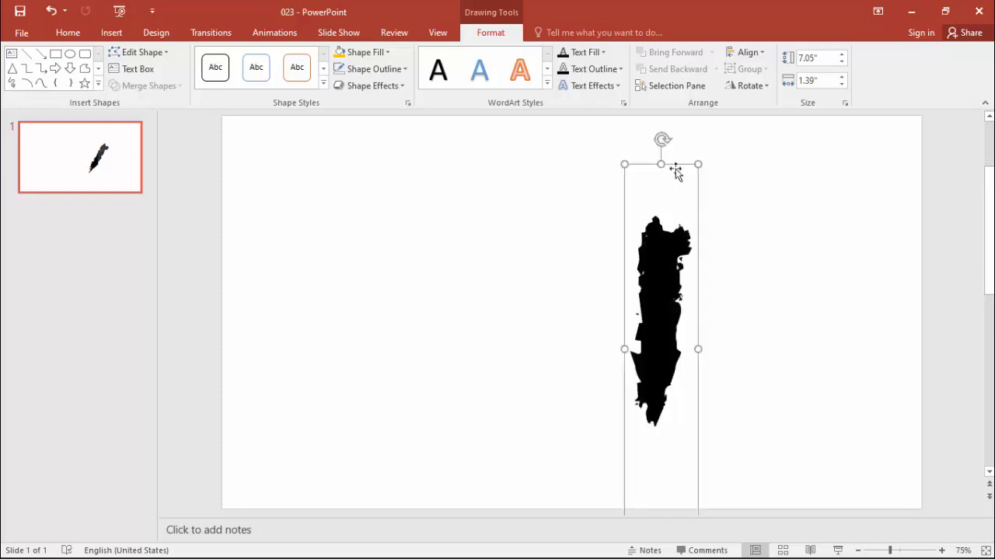
# - Draw a rectangle covering the brush stroke, extending just below its bottom tip
pyautogui.click(57, 53)
pyautogui.moveTo(598, 183); pyautogui.dragTo(707, 424)
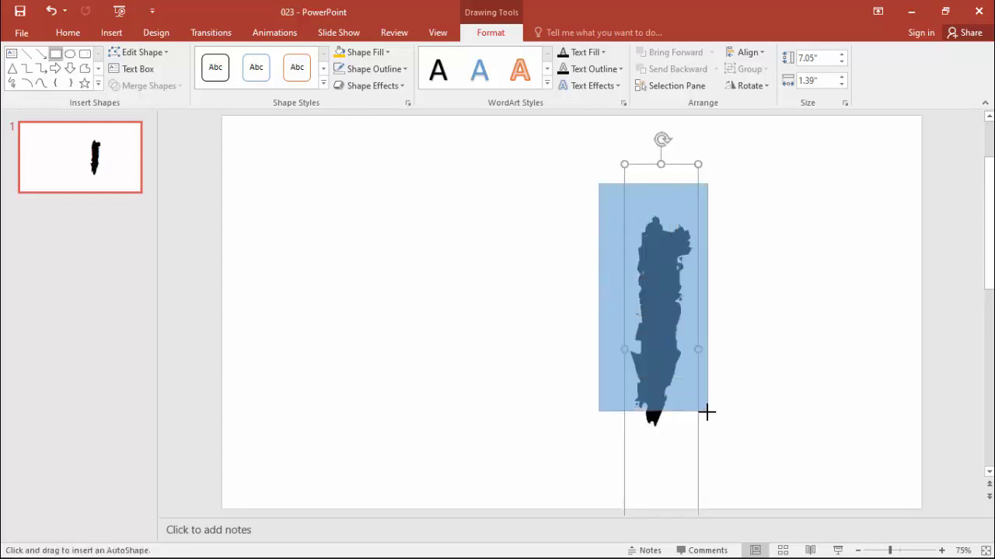
pyautogui.click(742, 387)
pyautogui.click(668, 361)
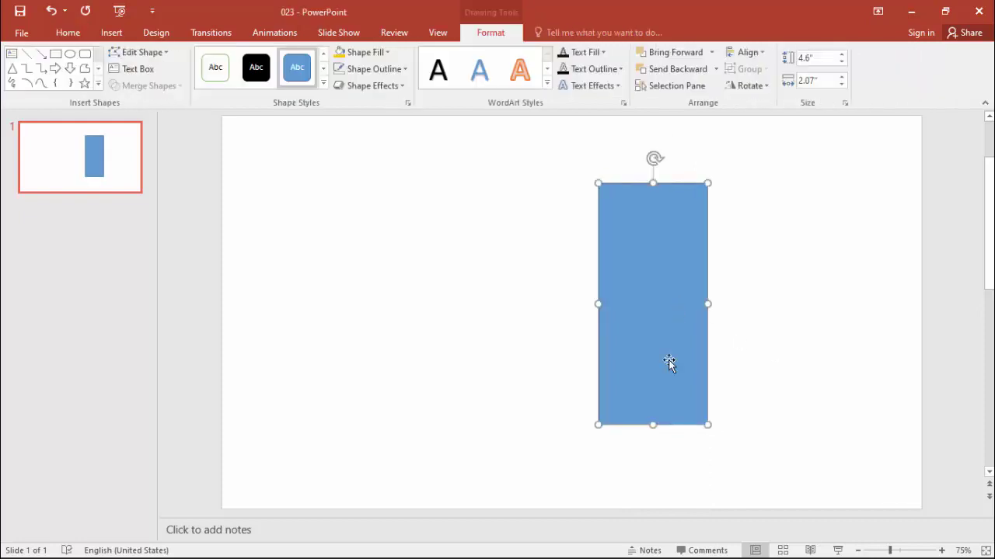
pyautogui.moveTo(652, 426); pyautogui.dragTo(652, 437)
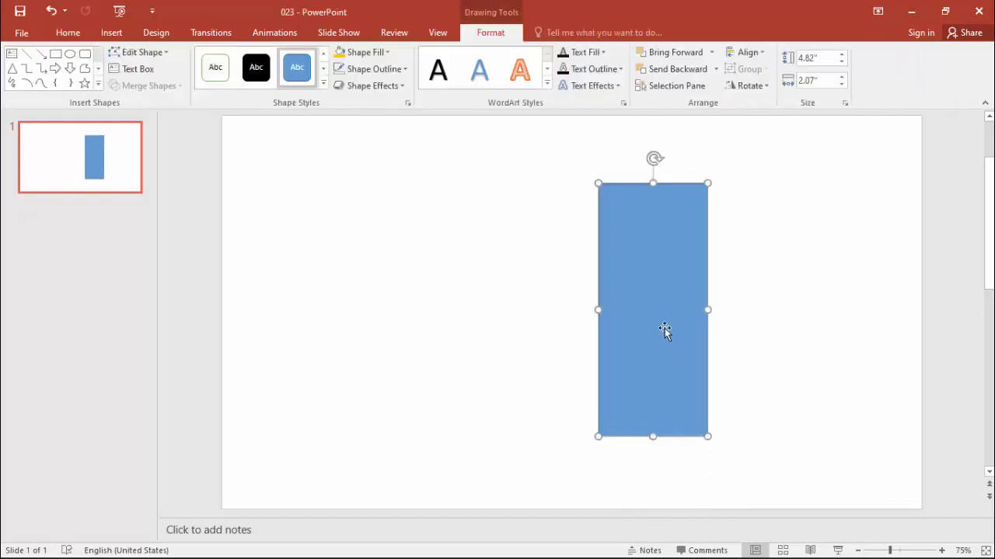
# - Send the rectangle behind the brush image, select both, and Intersect them into one shape
pyautogui.click(666, 69)
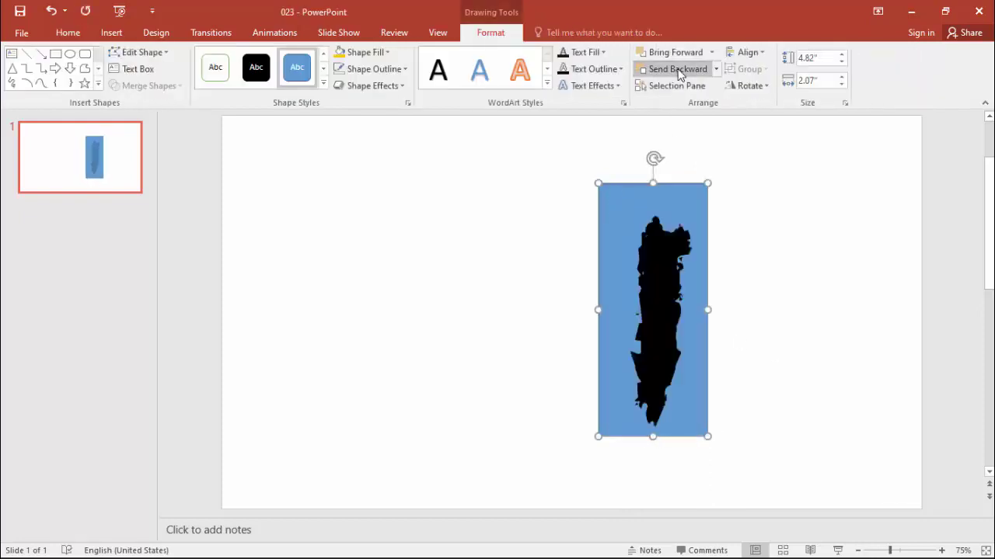
pyautogui.click(661, 311)
pyautogui.scroll(-1, 637, 250)
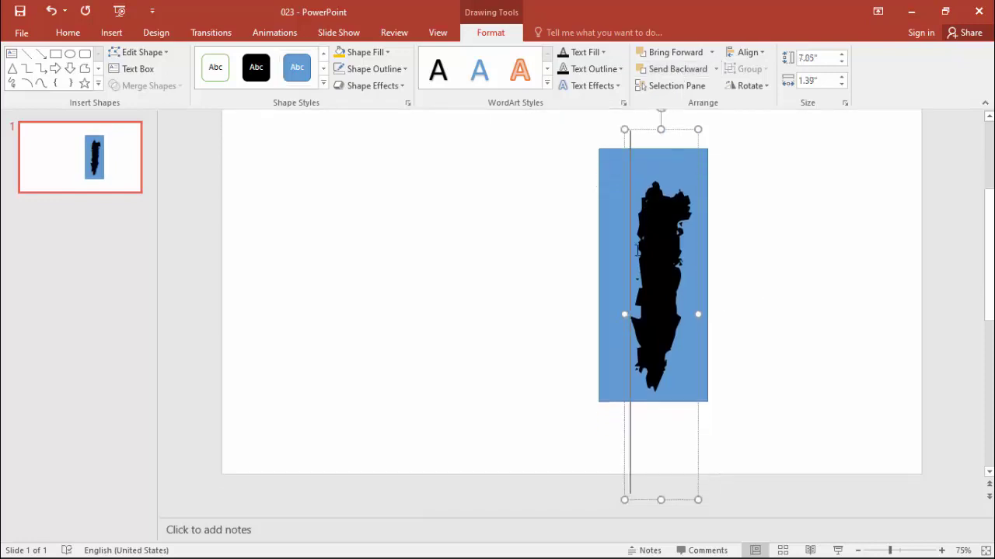
pyautogui.keyDown('shift'); pyautogui.click(619, 245); pyautogui.keyUp('shift')
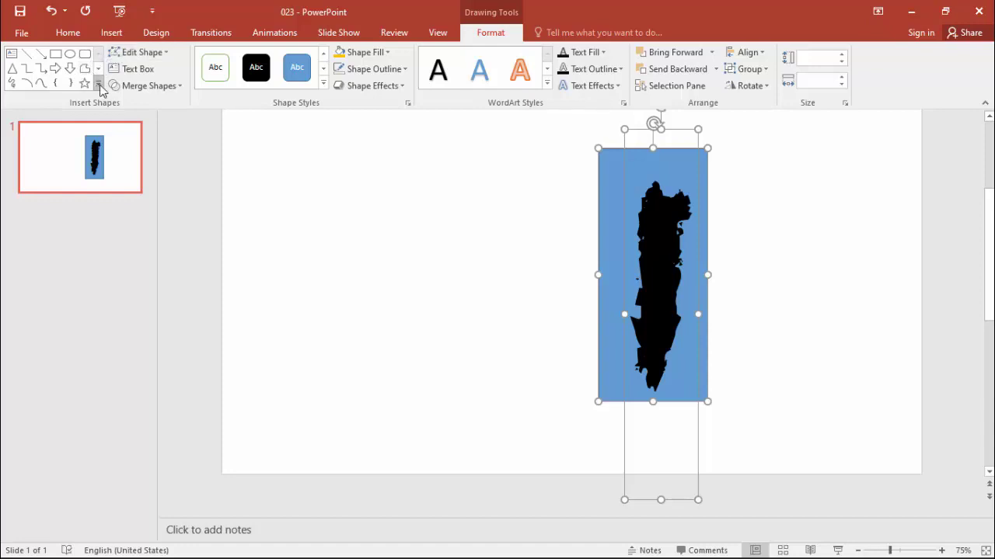
pyautogui.click(144, 85)
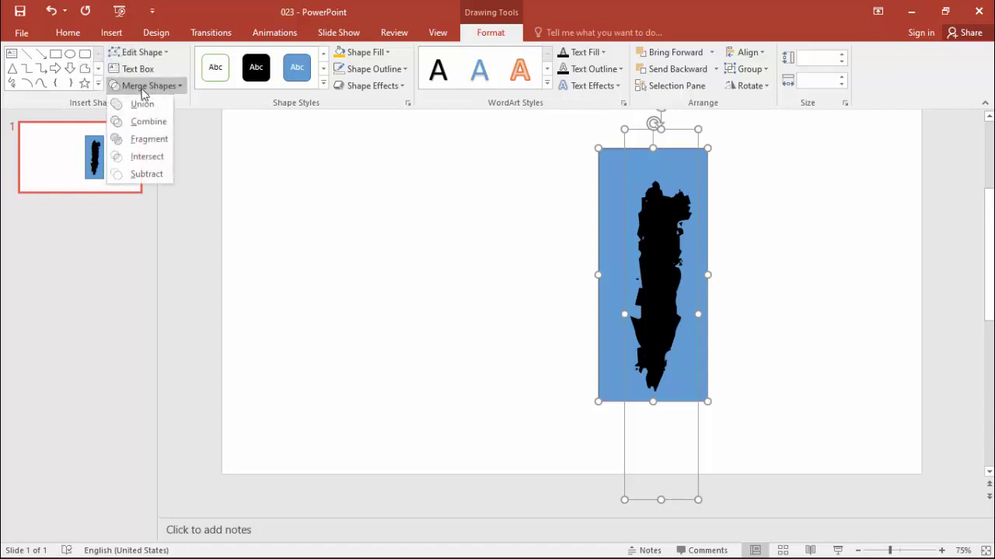
pyautogui.click(155, 164)
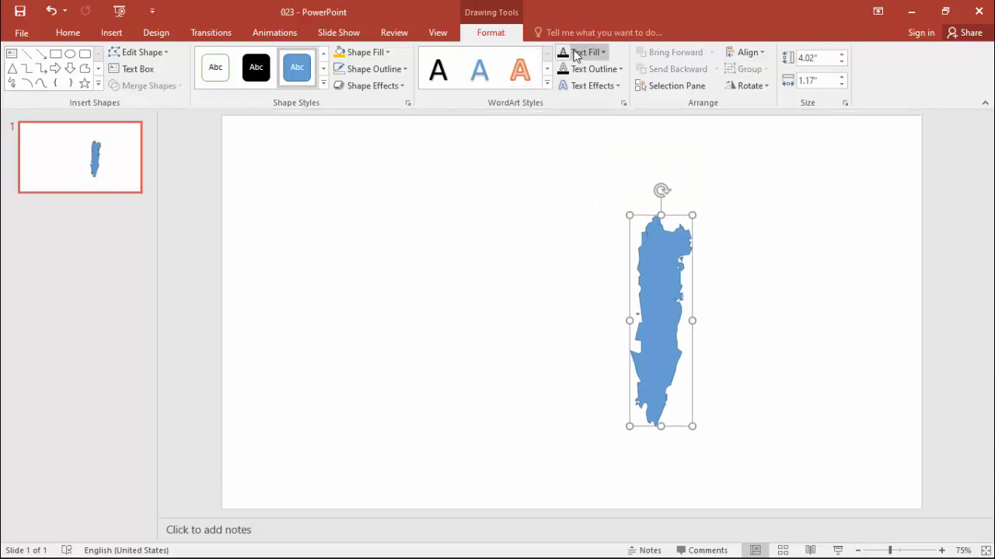
# - Fill the brush shape black, remove its outline, and stretch it to 4.49 inches tall
pyautogui.click(387, 53)
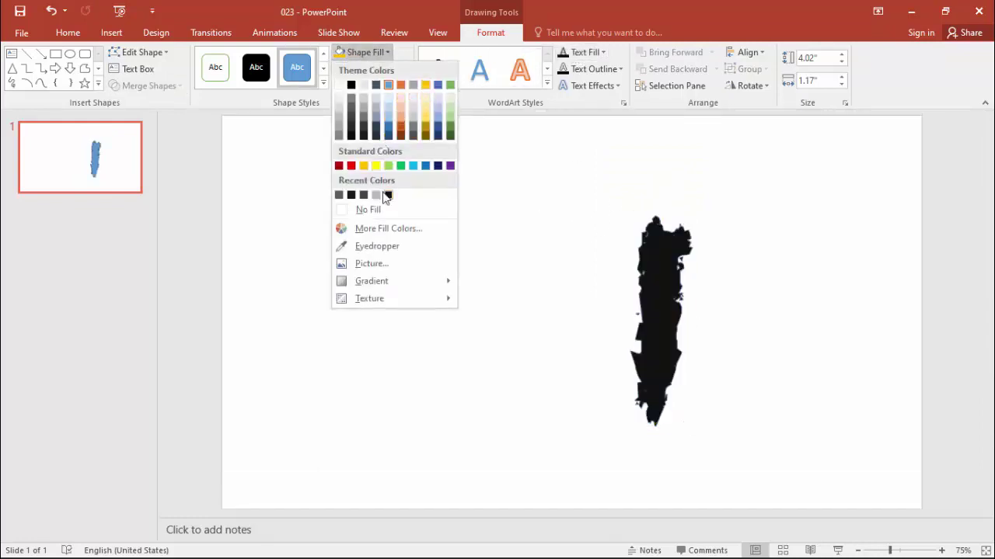
pyautogui.click(387, 195)
pyautogui.click(393, 69)
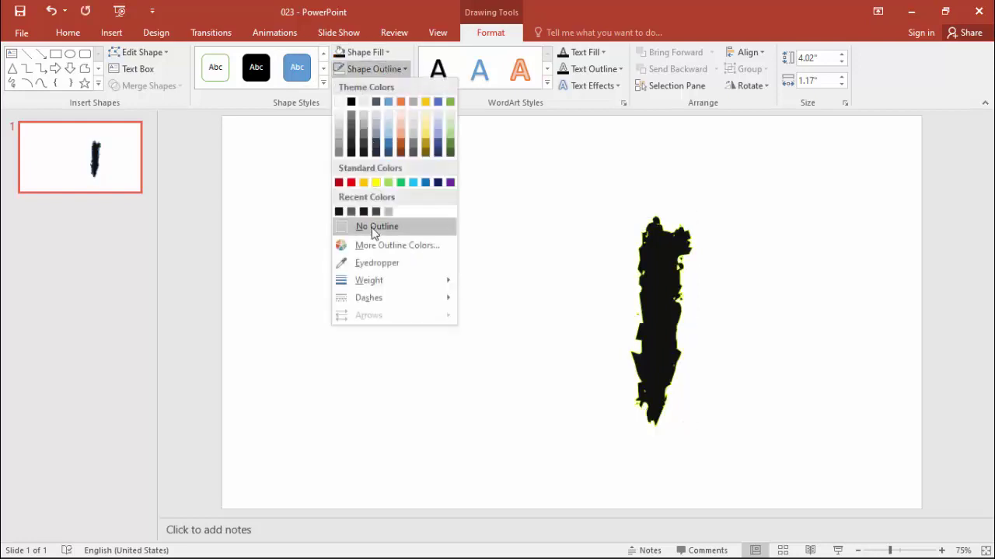
pyautogui.click(373, 228)
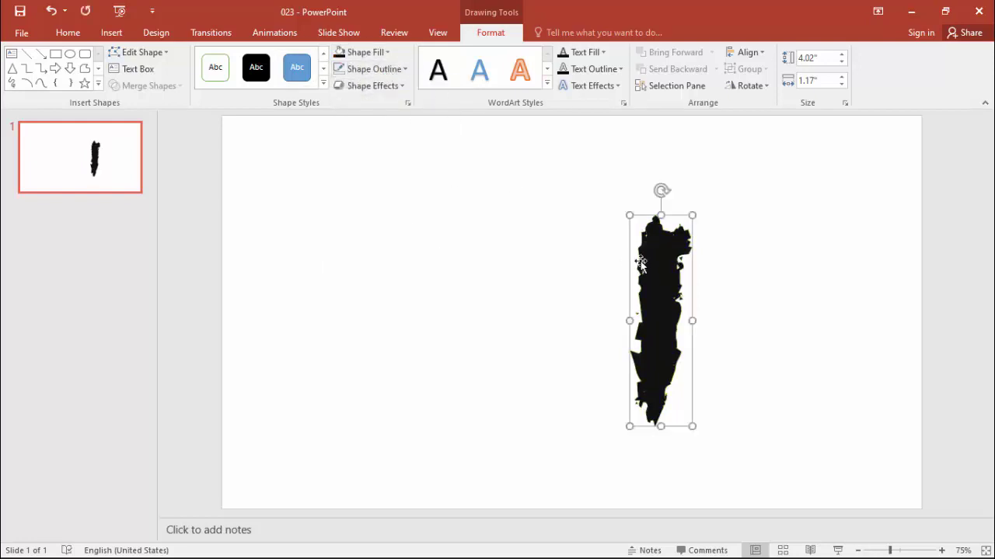
pyautogui.moveTo(630, 212); pyautogui.dragTo(628, 189)
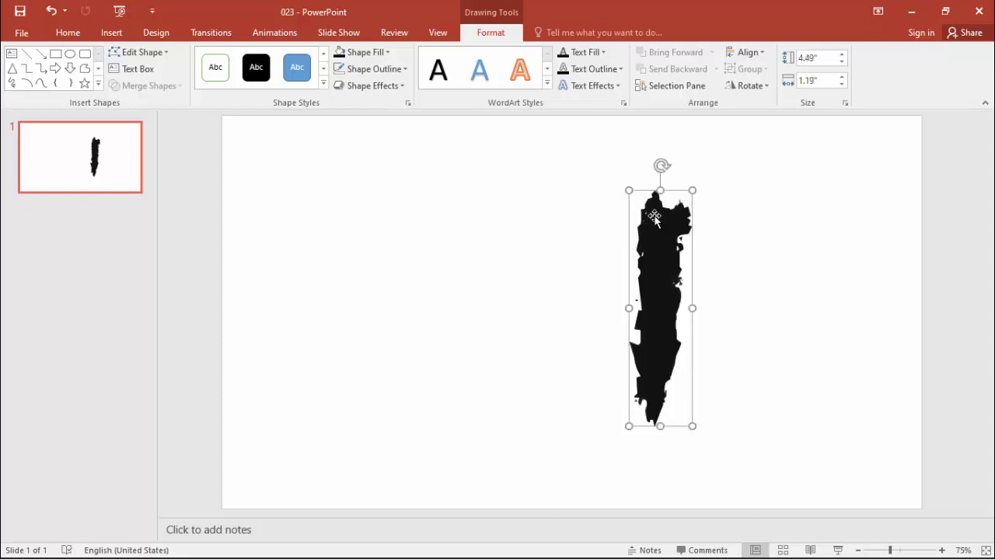
# - Rotate the brush stroke clockwise into a diagonal, then copy and paste a duplicate
pyautogui.rightClick(655, 216)
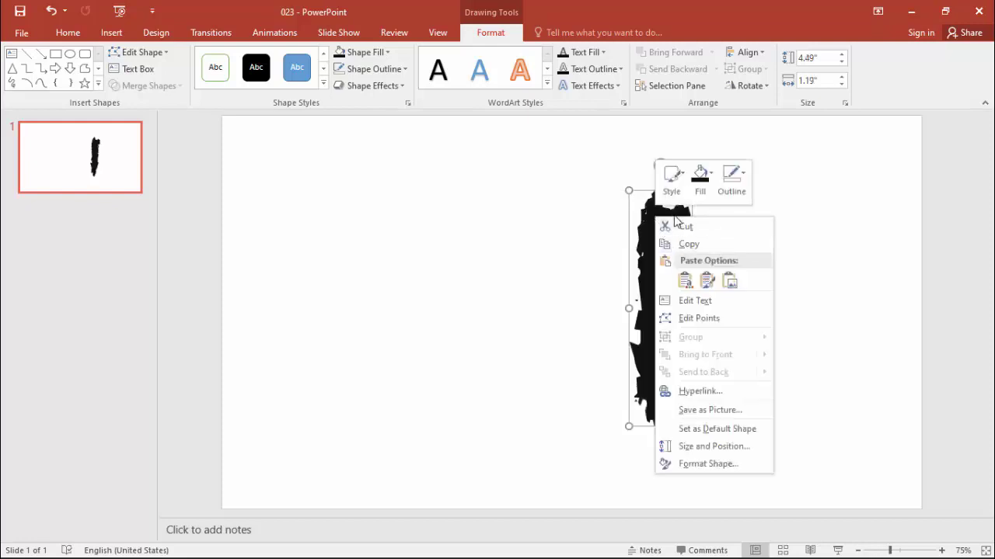
pyautogui.click(642, 226)
pyautogui.moveTo(661, 163); pyautogui.dragTo(739, 207)
pyautogui.rightClick(690, 230)
pyautogui.press('Escape')
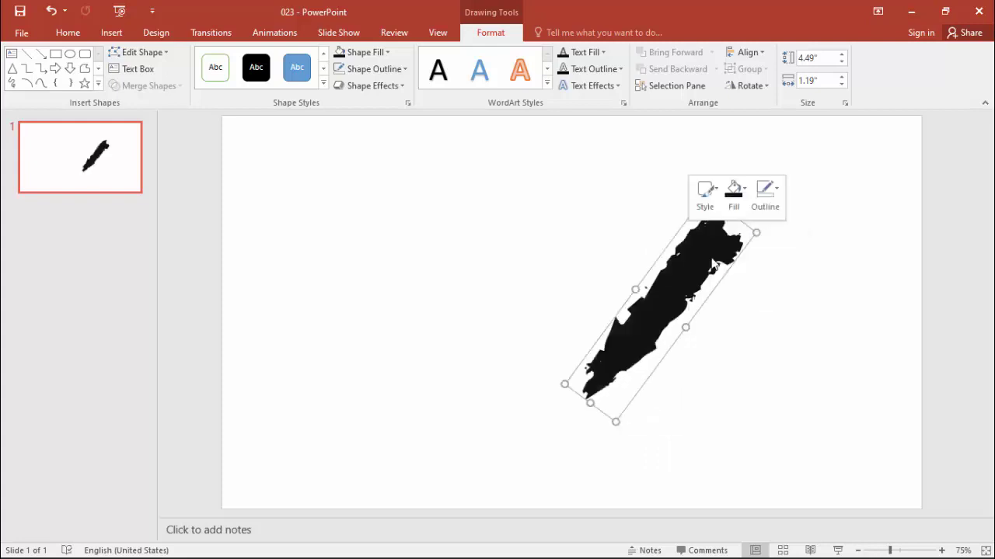
pyautogui.hotkey('ctrl', 'v')
pyautogui.hotkey('ctrl', 'v')
# - Paste more brush-stroke copies and arrange and rotate them into an overlapping cluster
pyautogui.hotkey('ctrl', 'v')
pyautogui.hotkey('ctrl', 'v')
pyautogui.hotkey('ctrl', 'v')
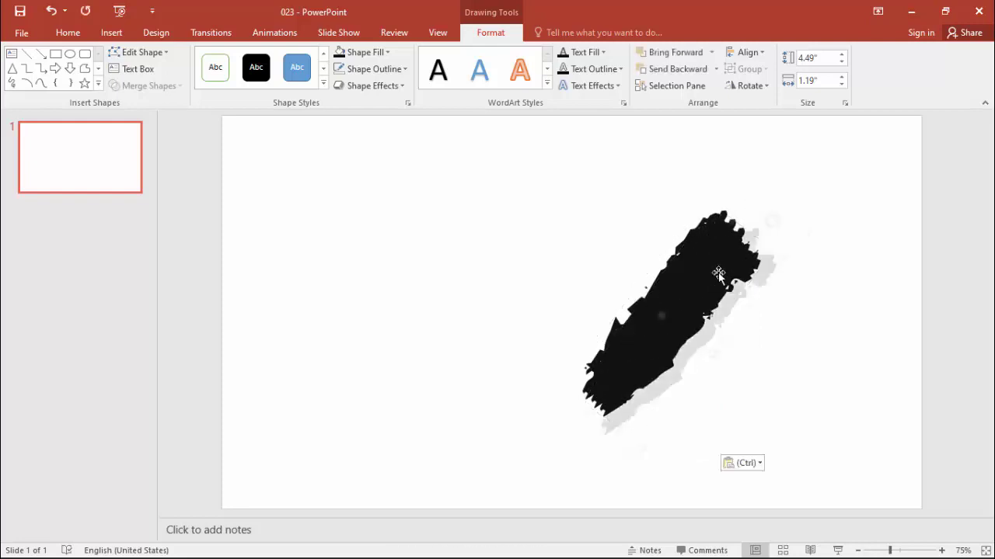
pyautogui.hotkey('ctrl', 'v')
pyautogui.hotkey('ctrl', 'v')
pyautogui.hotkey('ctrl', 'v')
pyautogui.hotkey('ctrl', 'v')
pyautogui.hotkey('ctrl', 'v')
pyautogui.hotkey('ctrl', 'v')
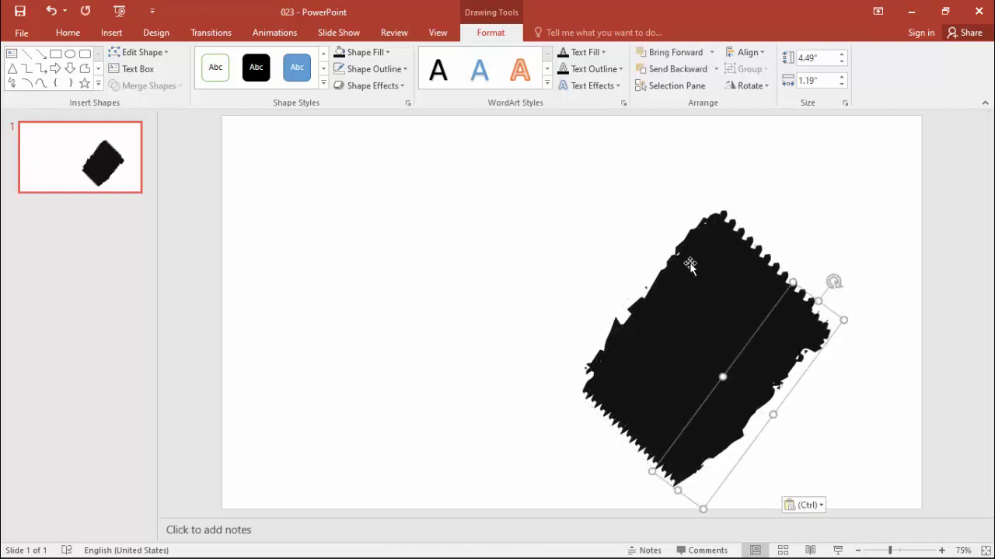
pyautogui.moveTo(689, 267); pyautogui.dragTo(665, 220)
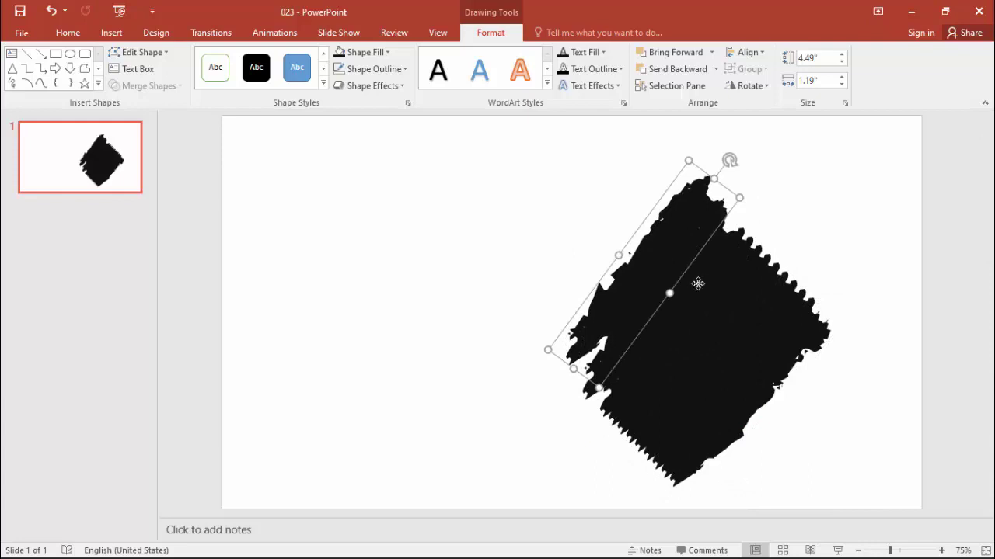
pyautogui.moveTo(697, 282); pyautogui.dragTo(648, 288)
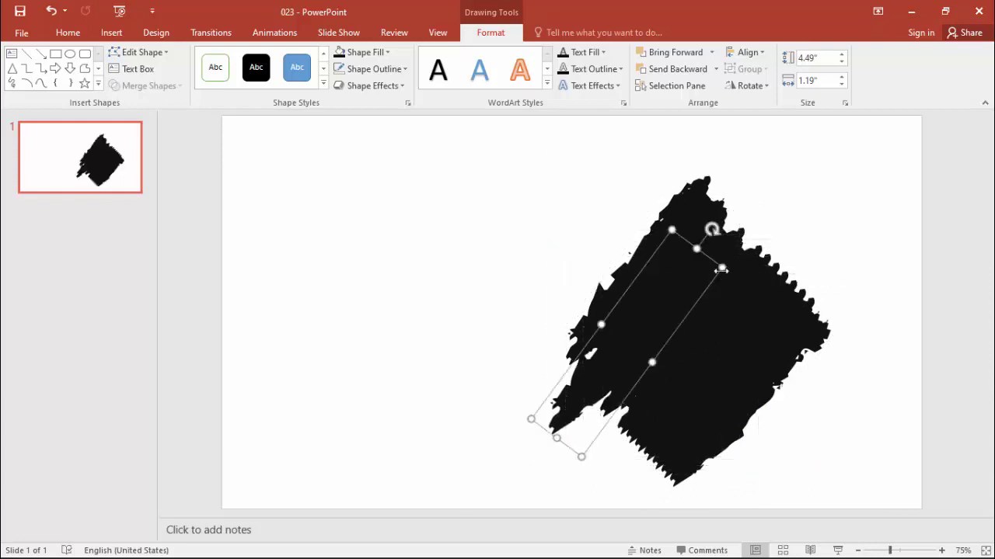
pyautogui.moveTo(724, 243)
pyautogui.mouseDown()
pyautogui.moveTo(734, 189)
pyautogui.moveTo(750, 248)
pyautogui.moveTo(746, 231)
pyautogui.mouseUp()
pyautogui.moveTo(751, 300); pyautogui.dragTo(683, 292)
pyautogui.moveTo(739, 337)
pyautogui.mouseDown()
pyautogui.moveTo(692, 330)
pyautogui.moveTo(700, 334)
pyautogui.moveTo(756, 243)
pyautogui.mouseUp()
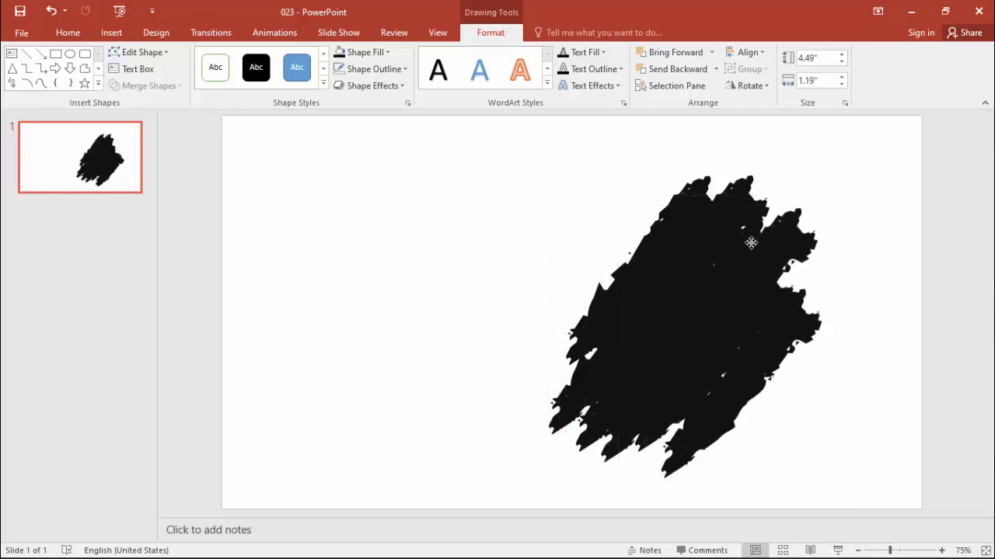
pyautogui.moveTo(756, 243); pyautogui.dragTo(751, 240)
pyautogui.click(798, 311)
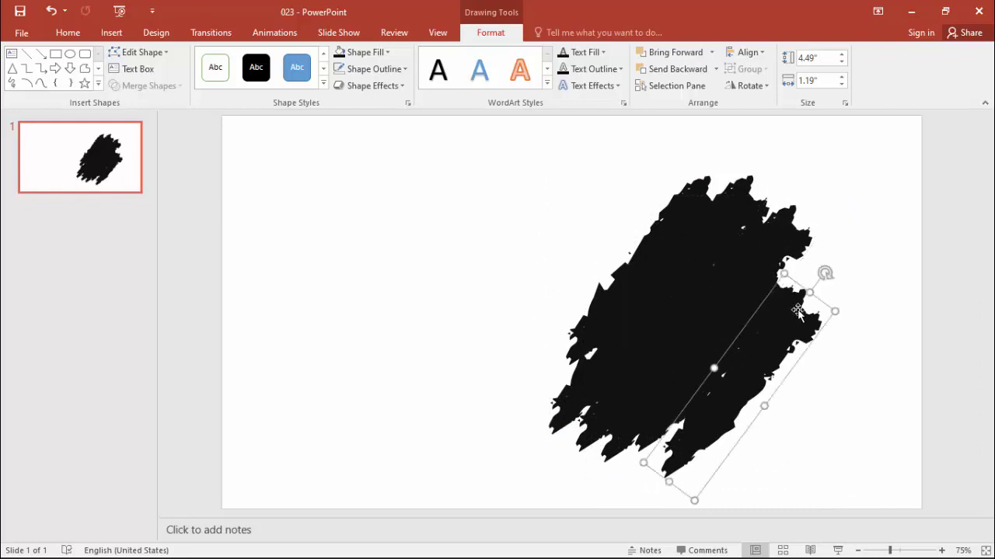
pyautogui.moveTo(820, 274); pyautogui.dragTo(652, 501)
pyautogui.moveTo(753, 321)
pyautogui.mouseDown()
pyautogui.moveTo(741, 247)
pyautogui.moveTo(726, 251)
pyautogui.mouseUp()
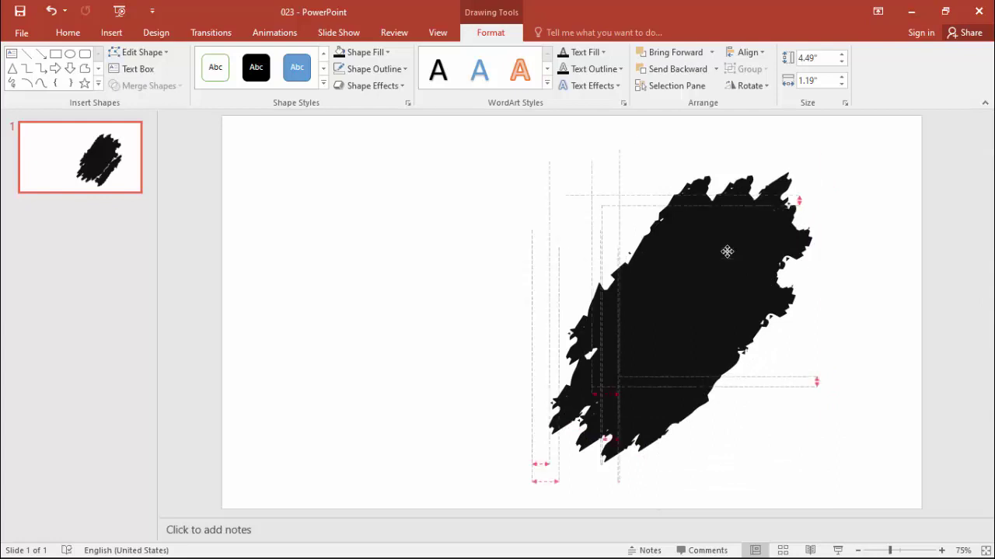
pyautogui.moveTo(777, 309)
pyautogui.mouseDown()
pyautogui.moveTo(806, 289)
pyautogui.moveTo(787, 301)
pyautogui.mouseUp()
# - Copy a stroke again, paste it, rotate it slightly, and place it toward the lower right
pyautogui.rightClick(735, 332)
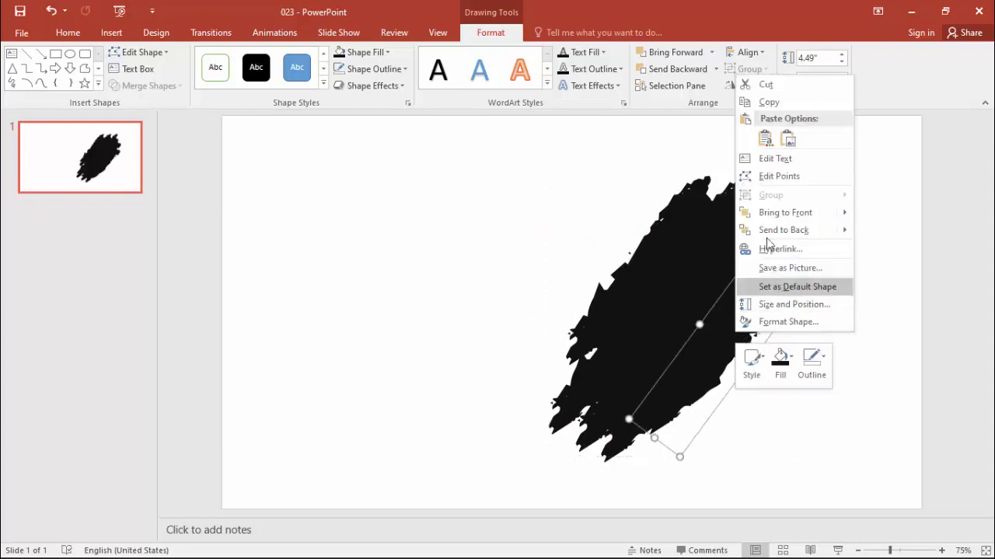
pyautogui.click(787, 112)
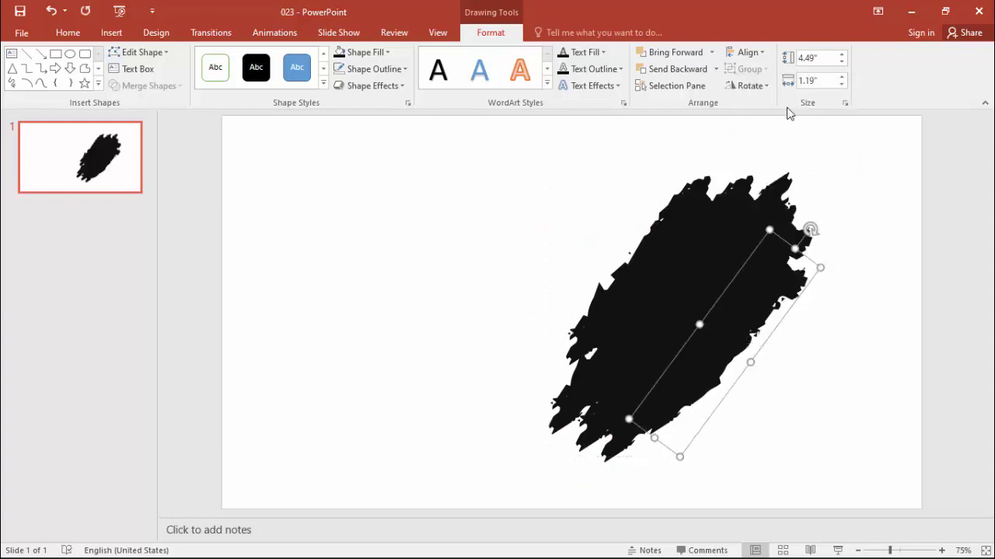
pyautogui.hotkey('ctrl', 'v')
pyautogui.hotkey('ctrl', 'v')
pyautogui.moveTo(785, 319)
pyautogui.mouseDown()
pyautogui.moveTo(783, 300)
pyautogui.moveTo(712, 356)
pyautogui.mouseUp()
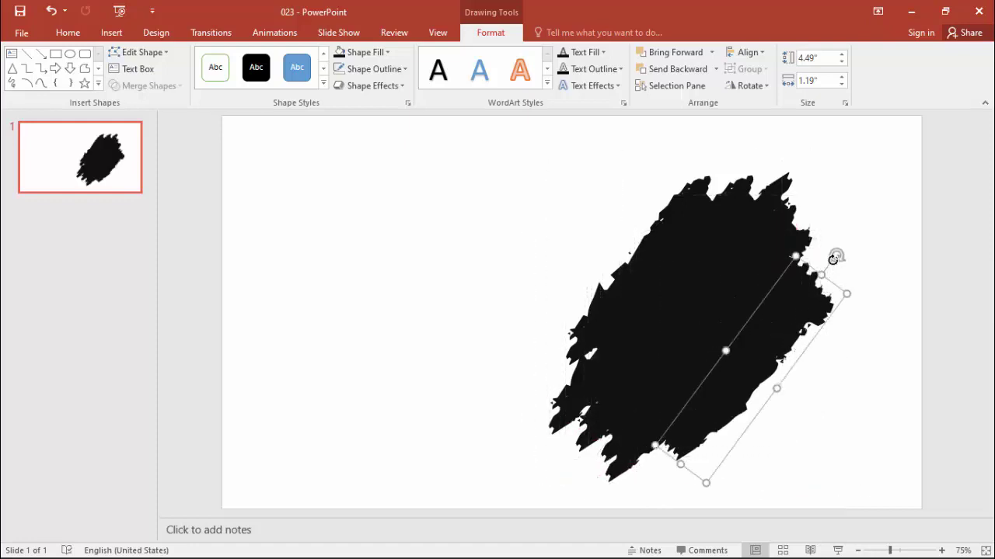
pyautogui.moveTo(833, 259); pyautogui.dragTo(676, 458)
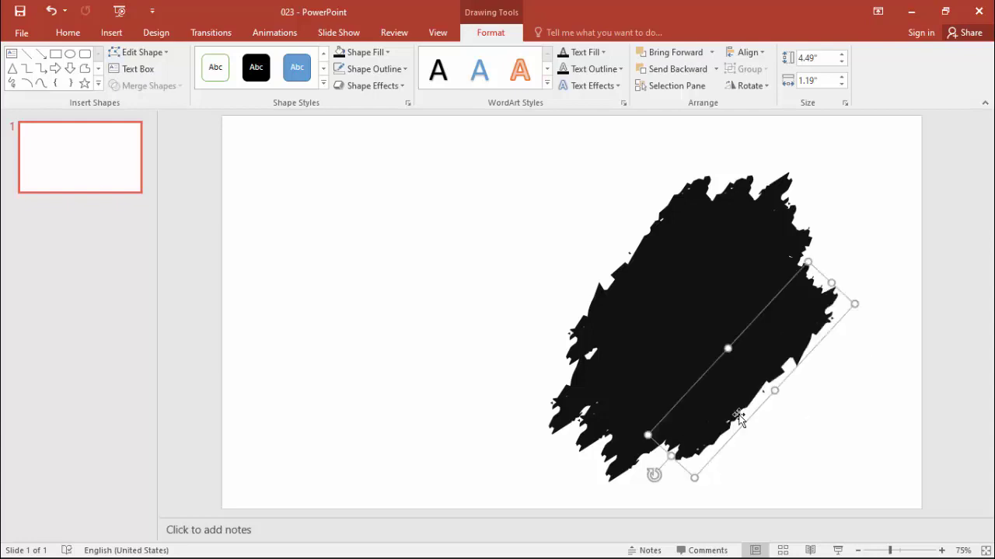
pyautogui.moveTo(805, 339)
pyautogui.mouseDown()
pyautogui.moveTo(803, 286)
pyautogui.moveTo(839, 301)
pyautogui.mouseUp()
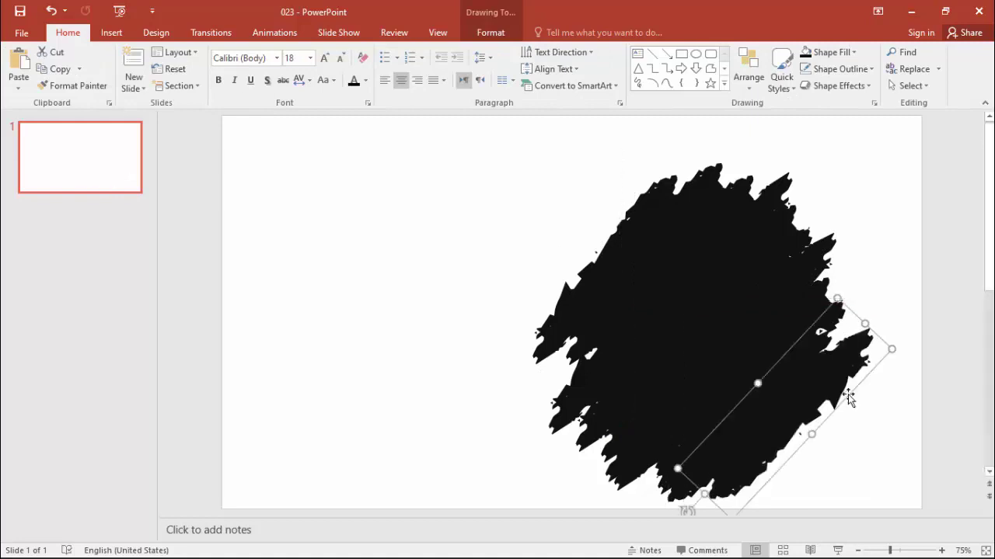
pyautogui.click(859, 426)
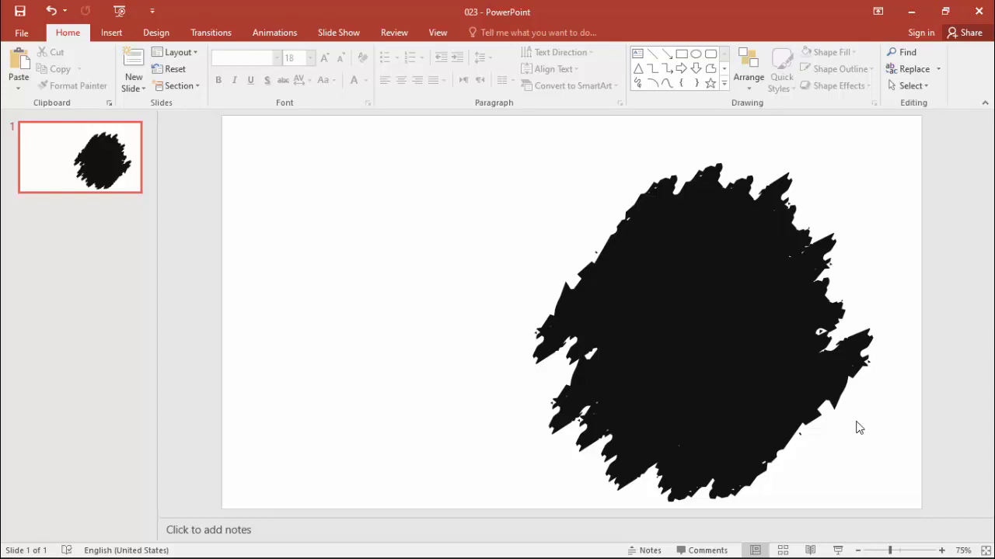
# - Select all scribble shapes, Union them into one blob, and move it up and left
pyautogui.hotkey('ctrl', 'a')
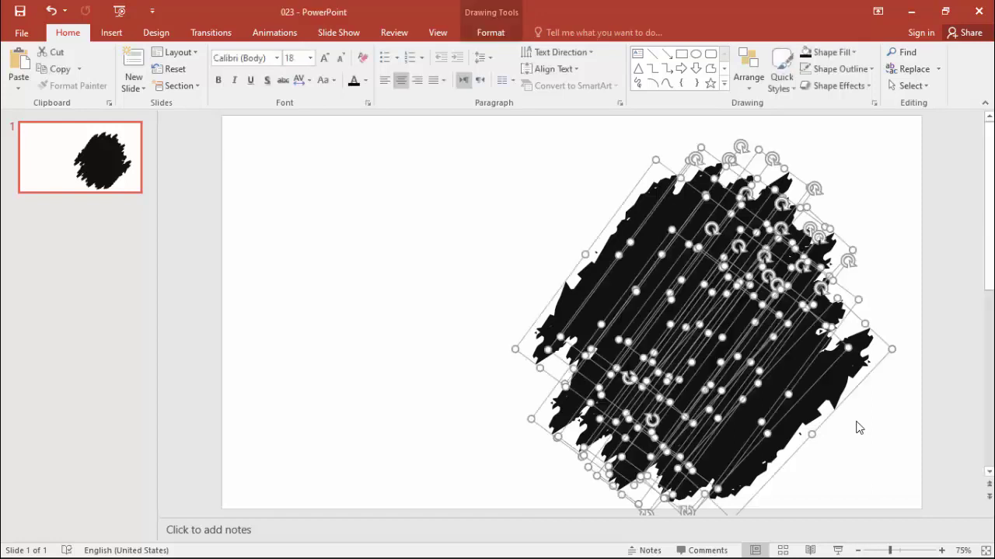
pyautogui.click(504, 35)
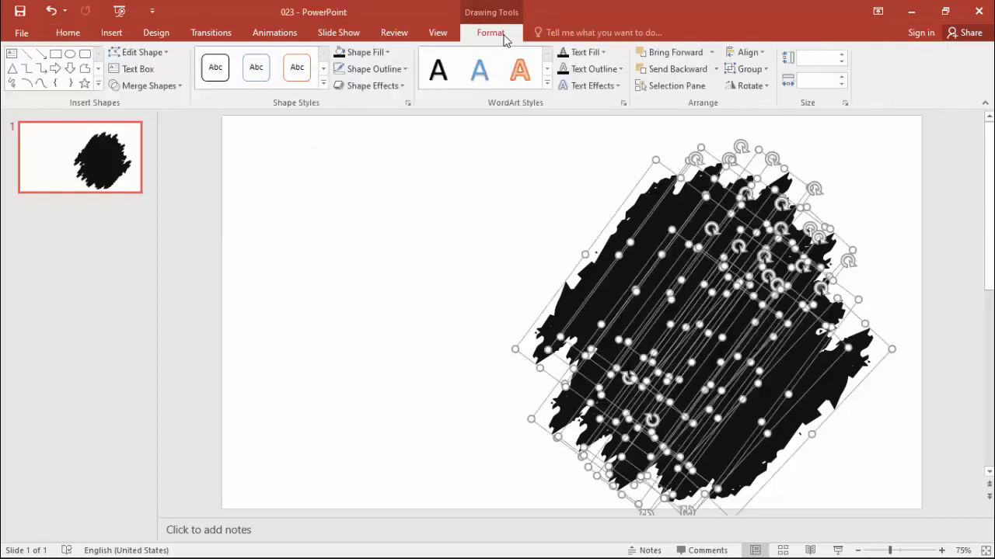
pyautogui.click(174, 87)
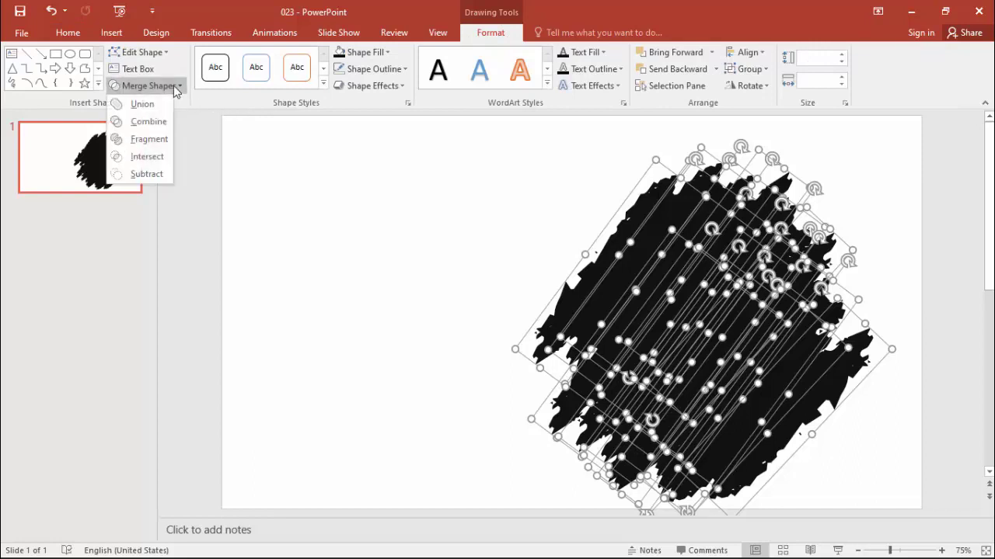
pyautogui.click(163, 105)
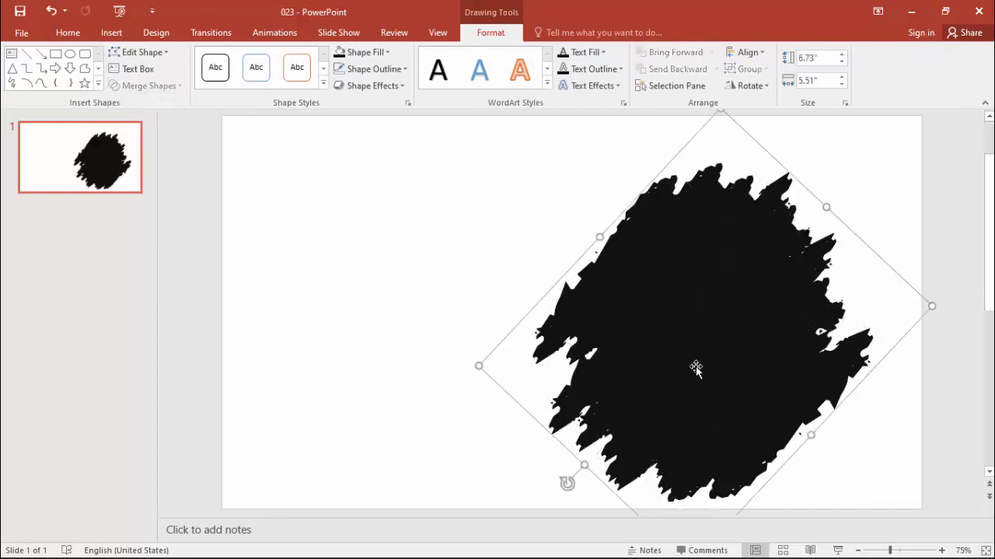
pyautogui.moveTo(695, 366); pyautogui.dragTo(658, 343)
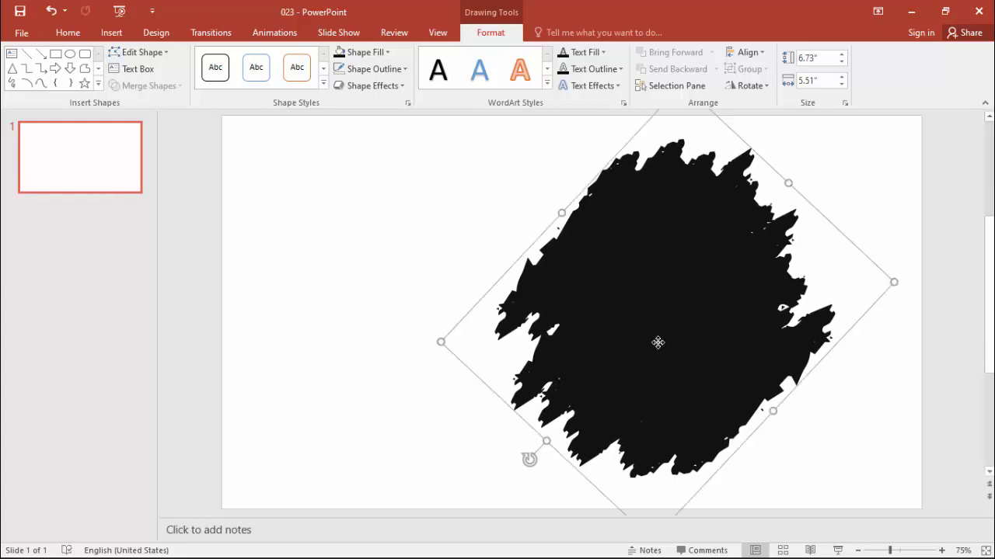
pyautogui.click(814, 434)
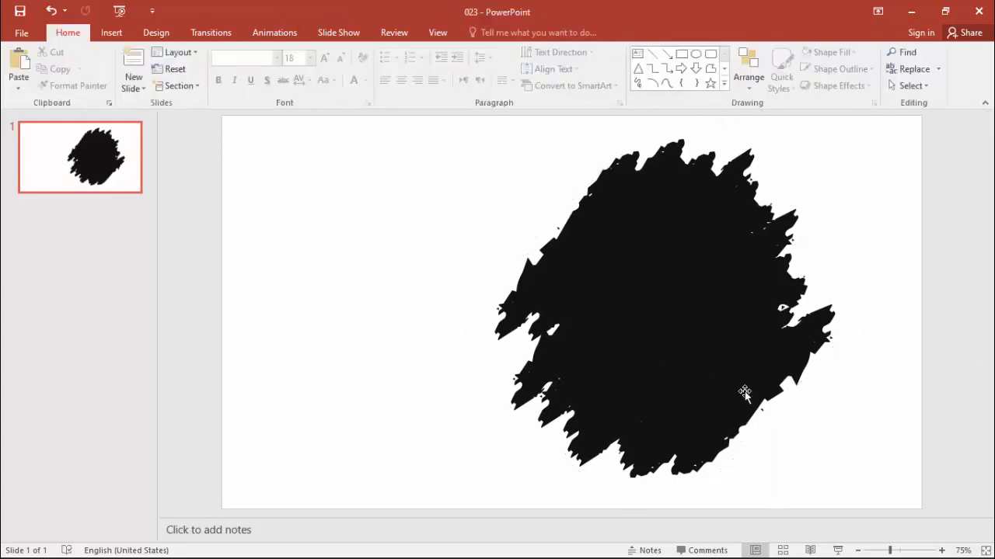
# - Give the merged blob a picture fill using the local grayscale face photo, working offline
pyautogui.click(676, 320)
pyautogui.rightClick(676, 320)
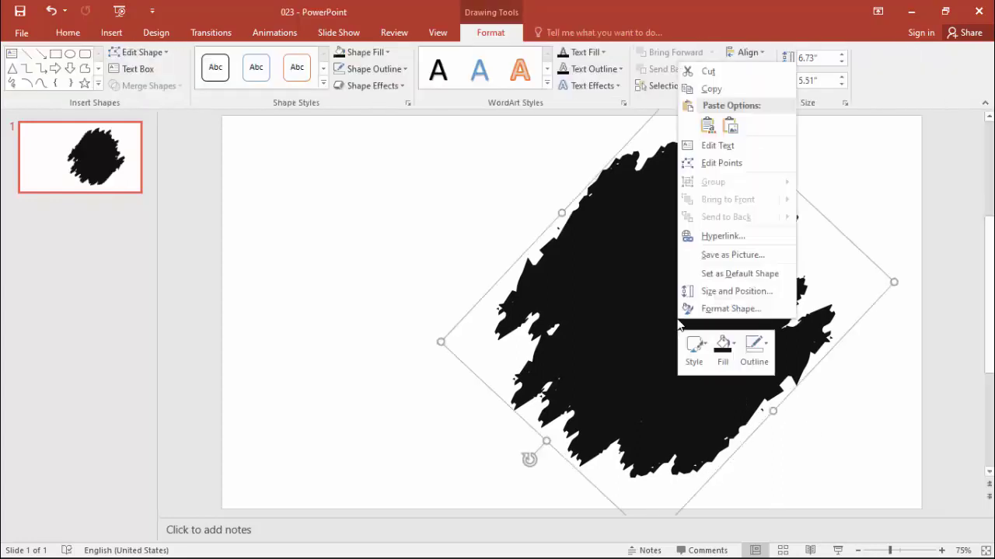
pyautogui.click(724, 342)
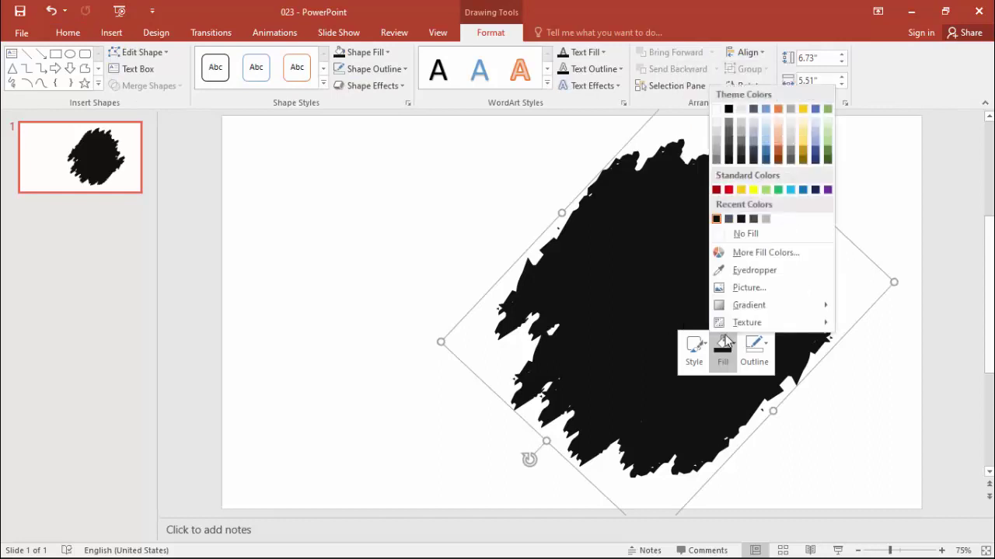
pyautogui.click(732, 290)
pyautogui.click(506, 301)
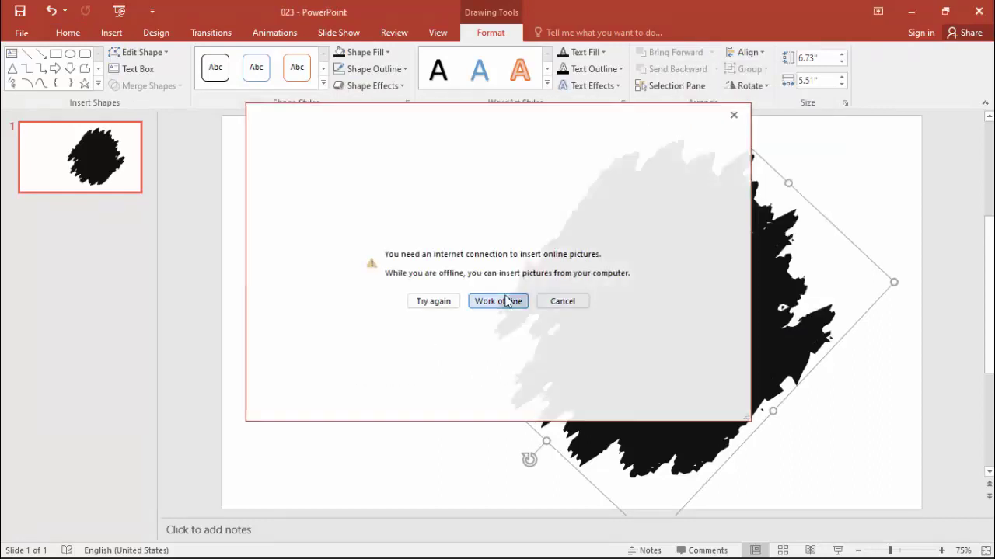
pyautogui.scroll(-5, 313, 225)
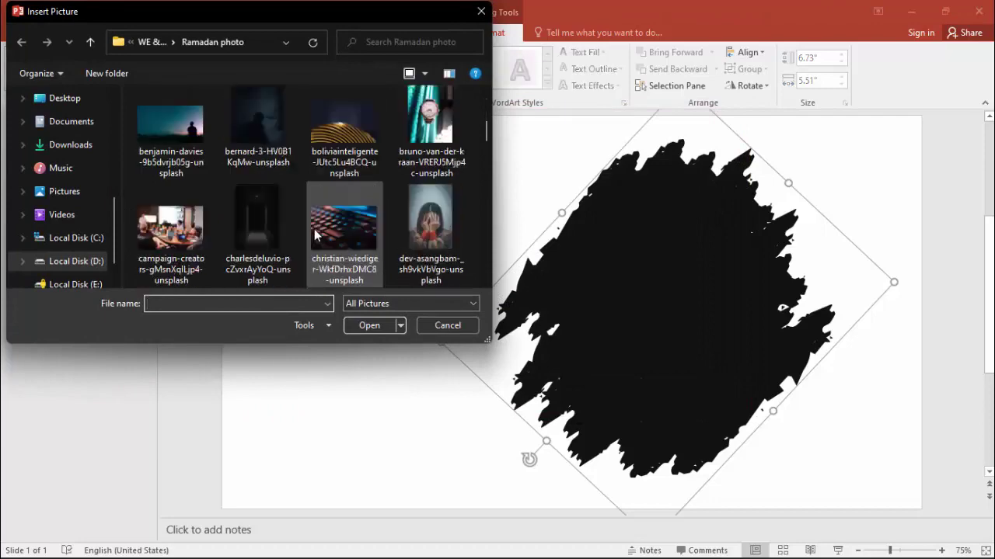
pyautogui.scroll(-1, 313, 229)
pyautogui.scroll(-2, 314, 230)
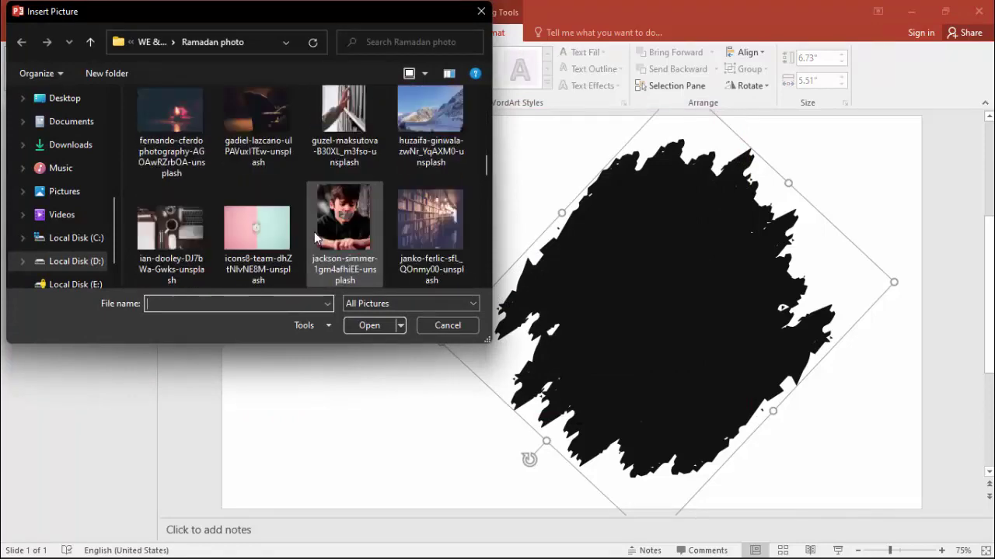
pyautogui.scroll(-3, 314, 231)
pyautogui.click(170, 236)
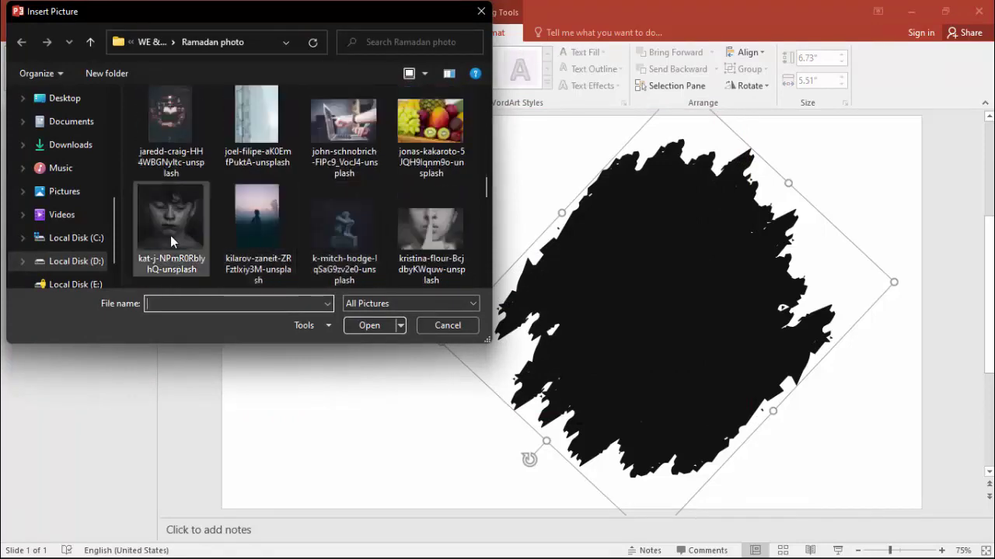
pyautogui.click(359, 327)
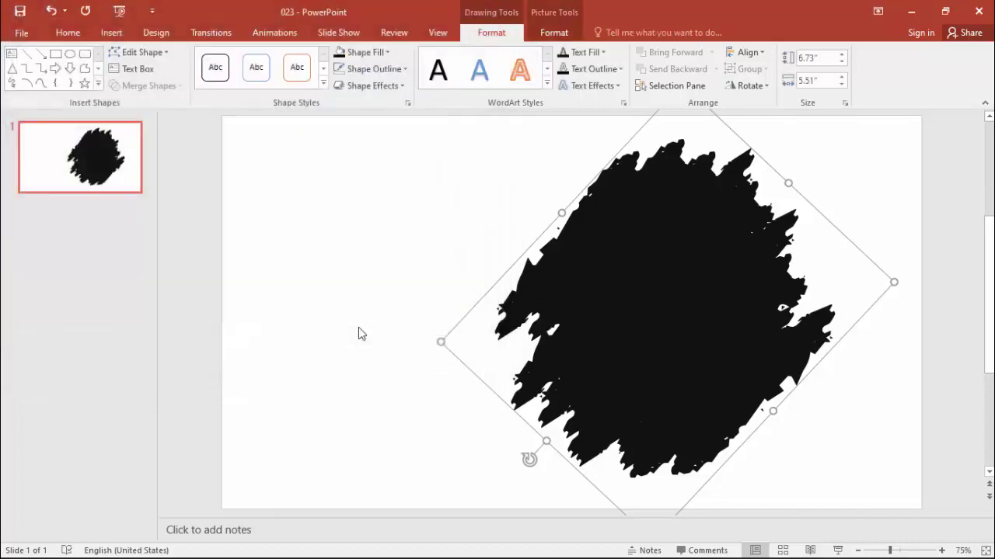
# - Reopen the photo blob's fill options to adjust its picture fill
pyautogui.rightClick(687, 274)
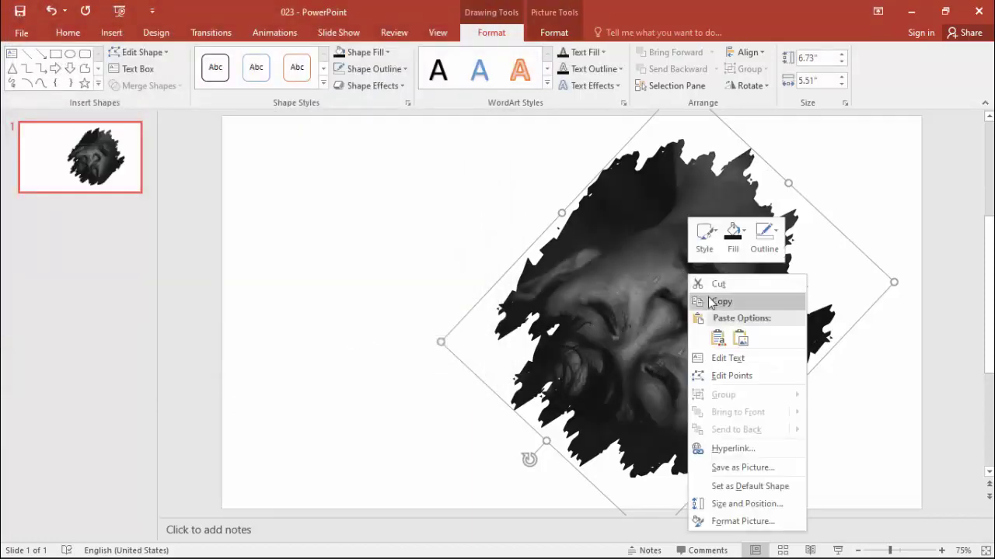
pyautogui.click(732, 237)
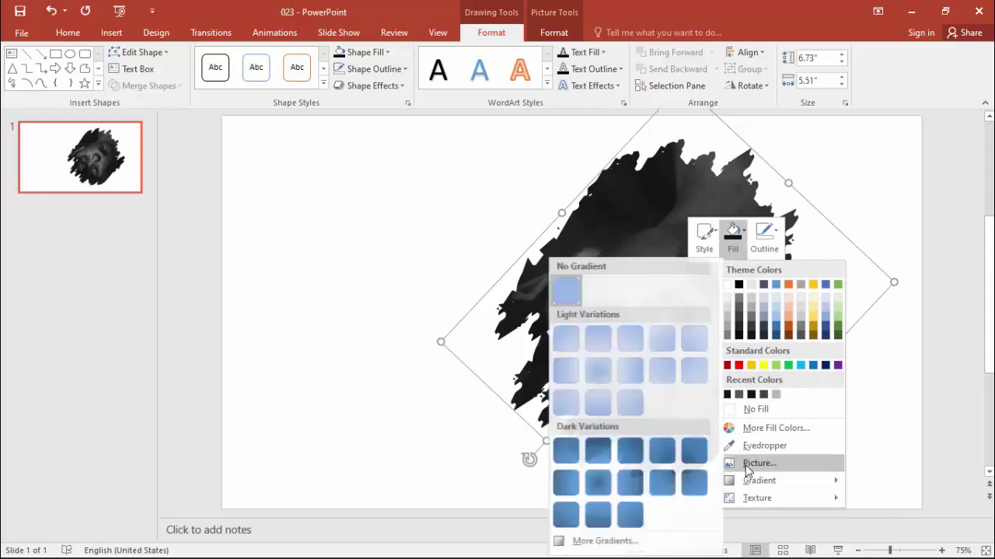
pyautogui.click(758, 463)
pyautogui.click(734, 114)
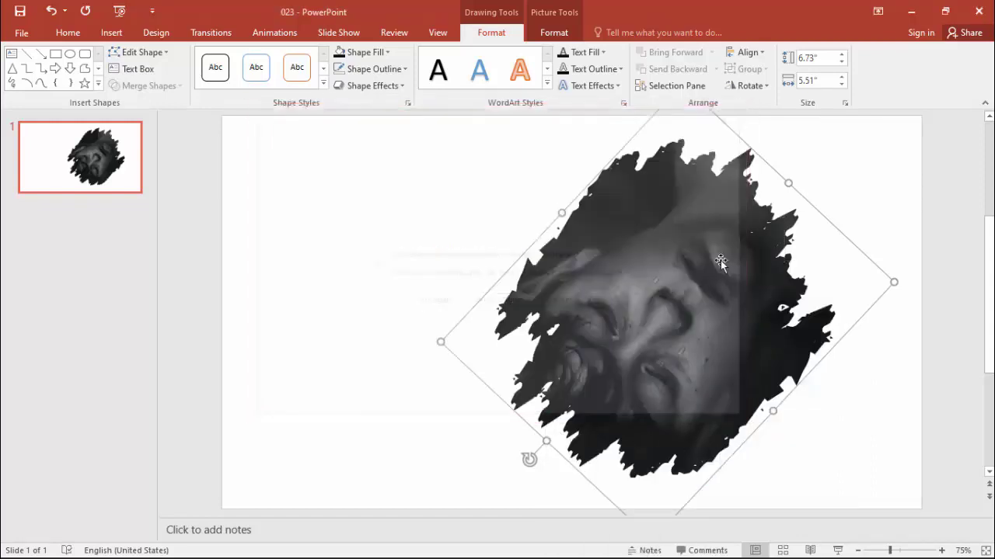
pyautogui.rightClick(716, 272)
pyautogui.click(761, 237)
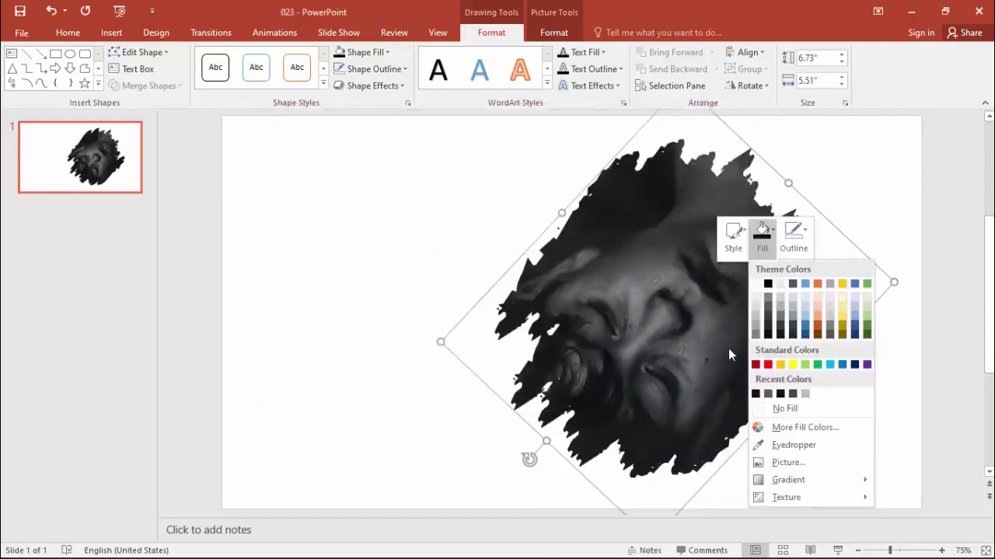
# - Turn off Rotate with shape so the face stays upright, then nudge the blob slightly up
pyautogui.press('Escape')
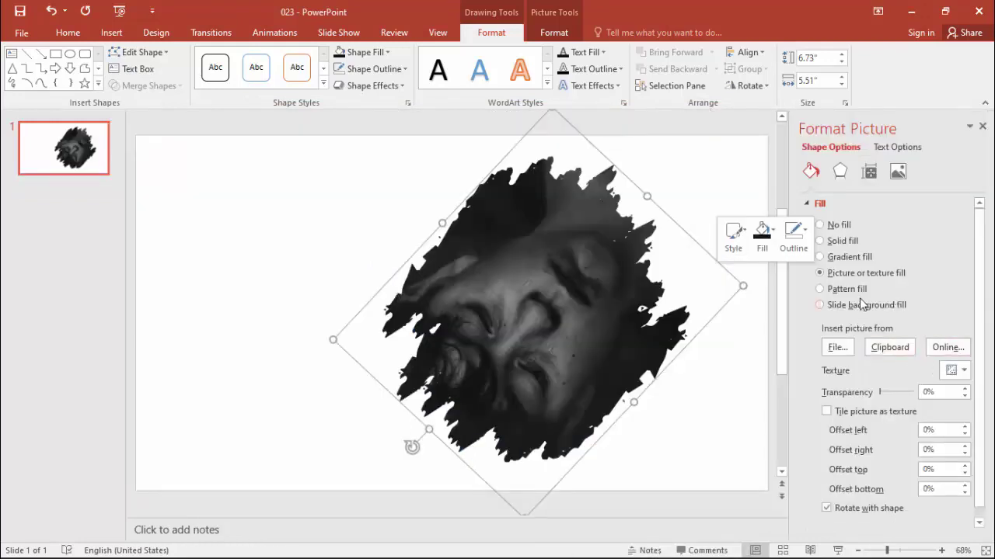
pyautogui.click(826, 508)
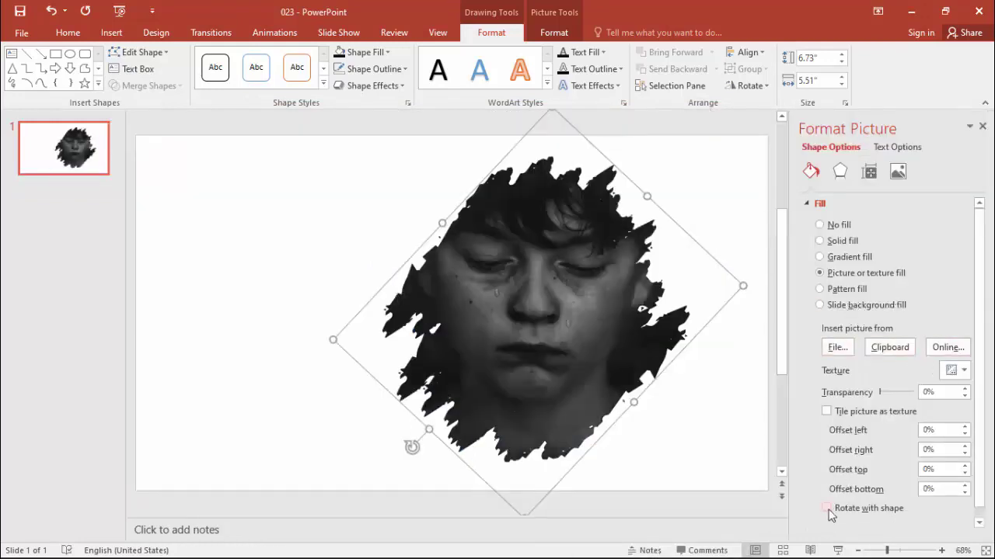
pyautogui.click(983, 127)
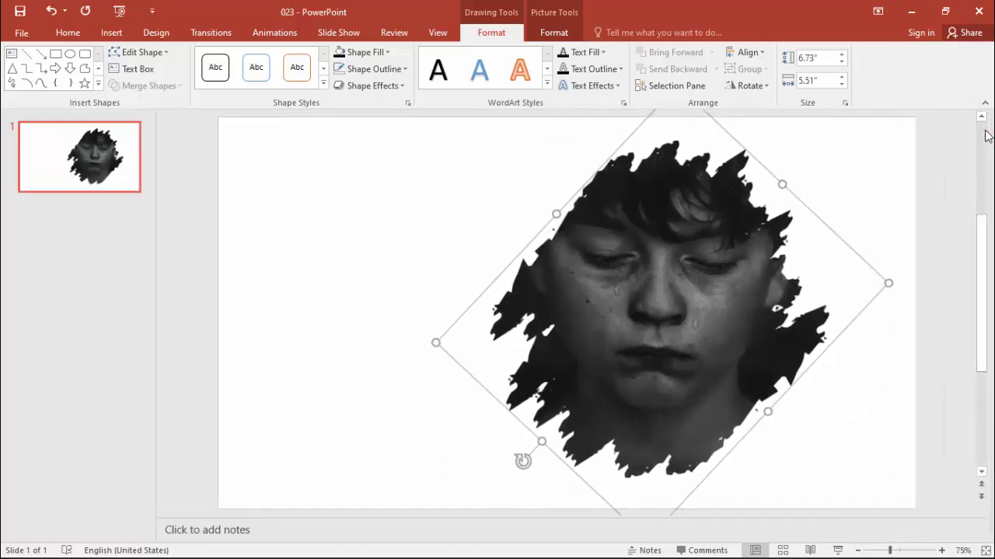
pyautogui.press('Escape')
pyautogui.moveTo(733, 295); pyautogui.dragTo(734, 289)
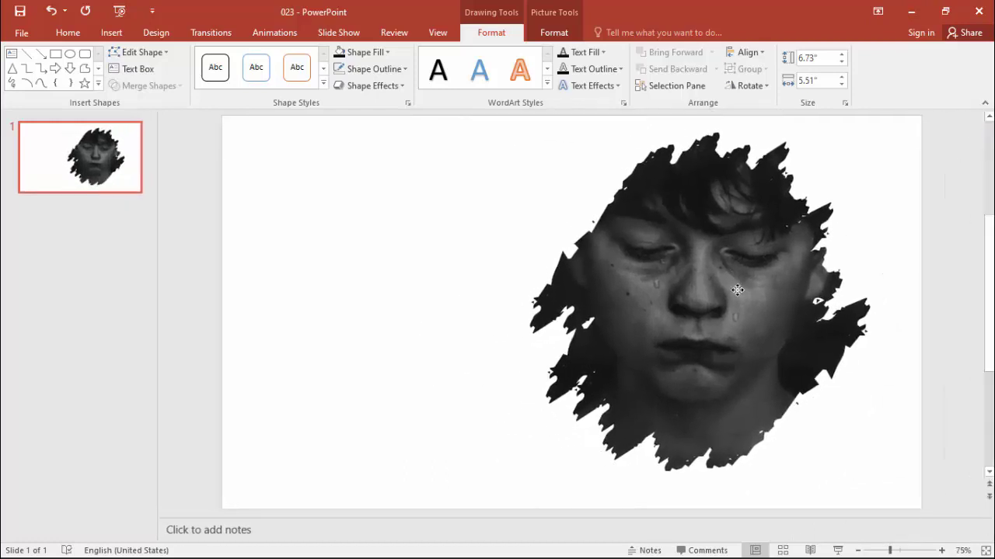
# - Fill the slide background with the solid gold standard colour behind the photo blob
pyautogui.click(816, 411)
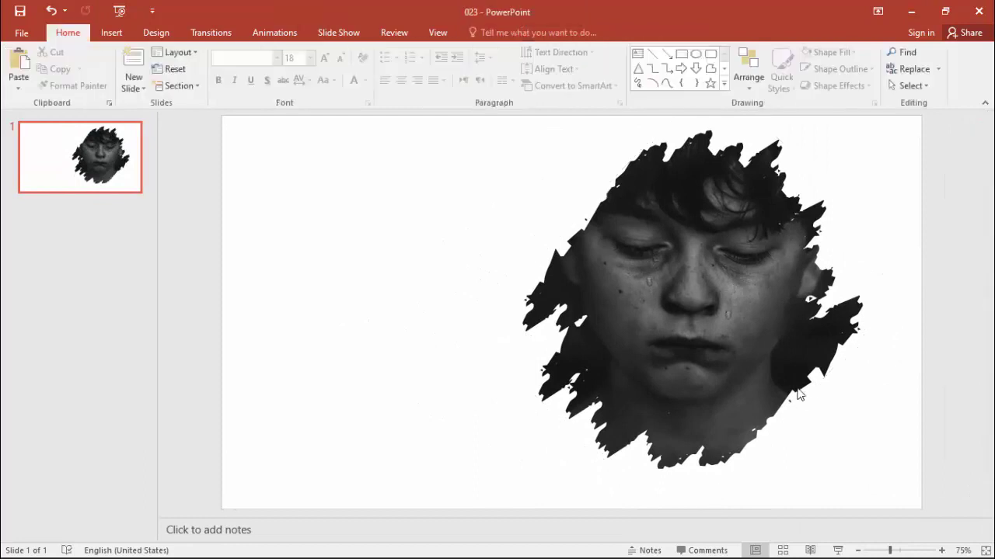
pyautogui.click(157, 35)
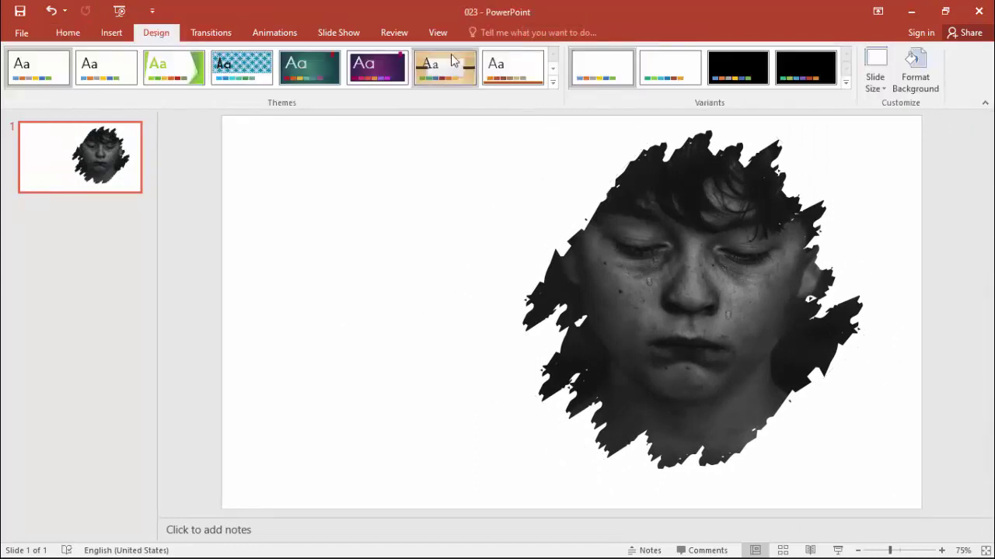
pyautogui.click(916, 72)
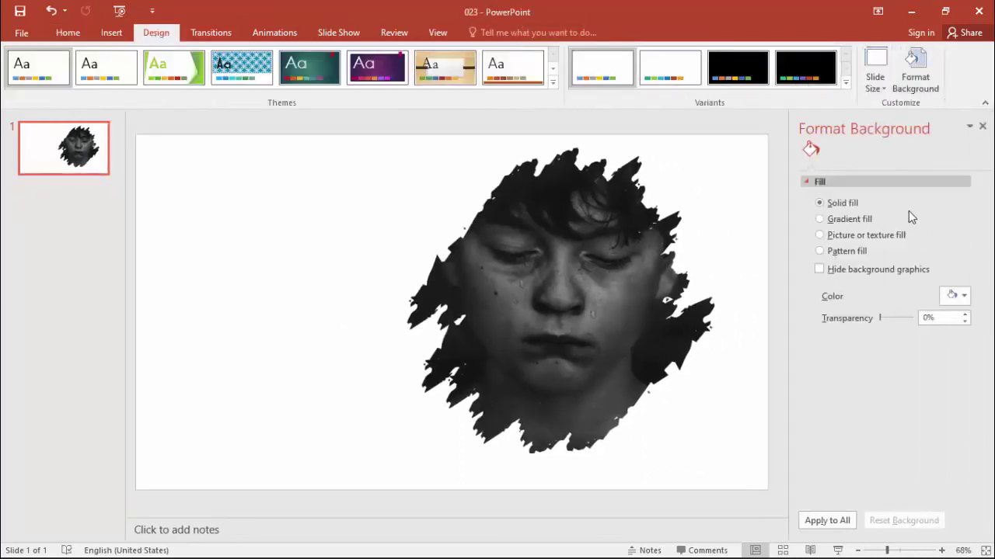
pyautogui.click(954, 295)
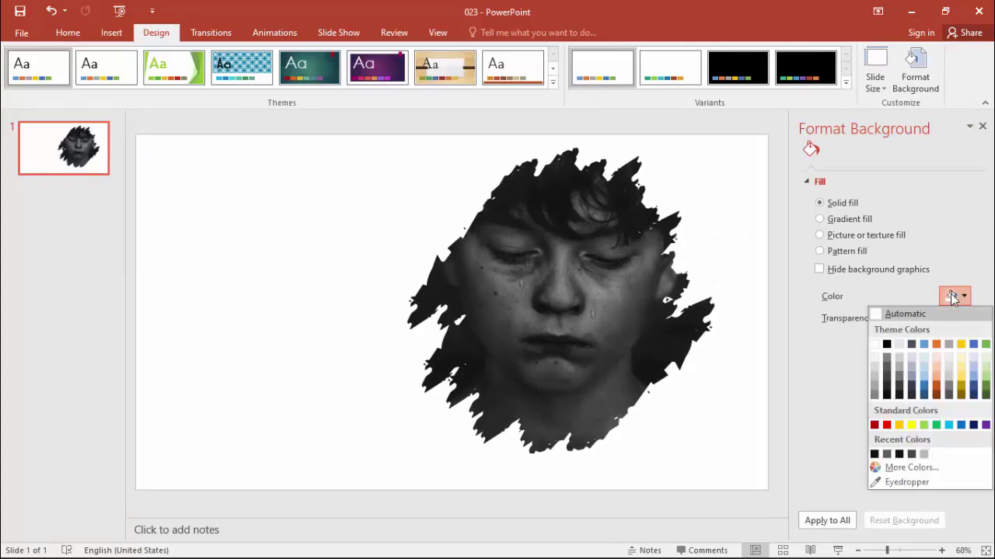
pyautogui.click(899, 425)
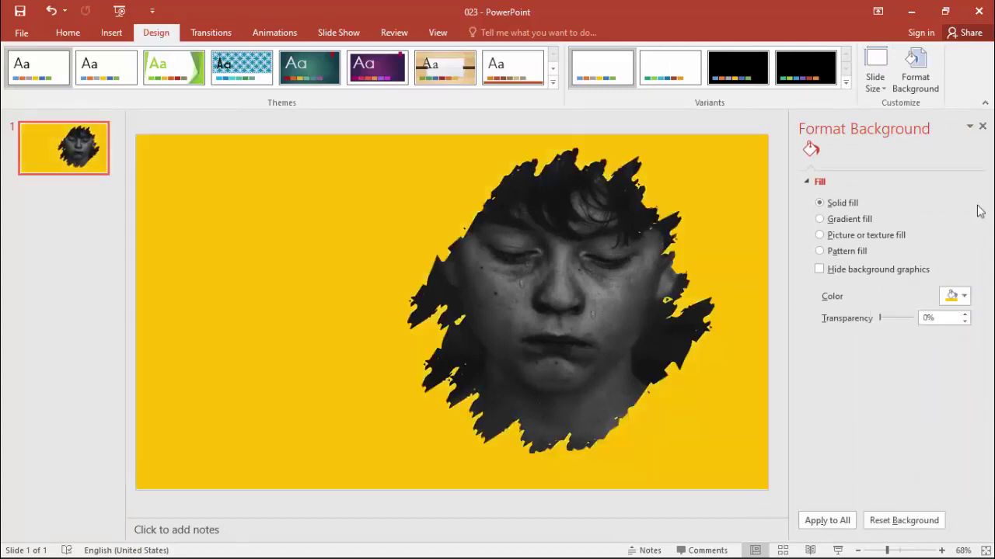
pyautogui.click(982, 126)
# - Add a text box left of the photo at size 28 and paste the two-line title, then select it
pyautogui.click(111, 33)
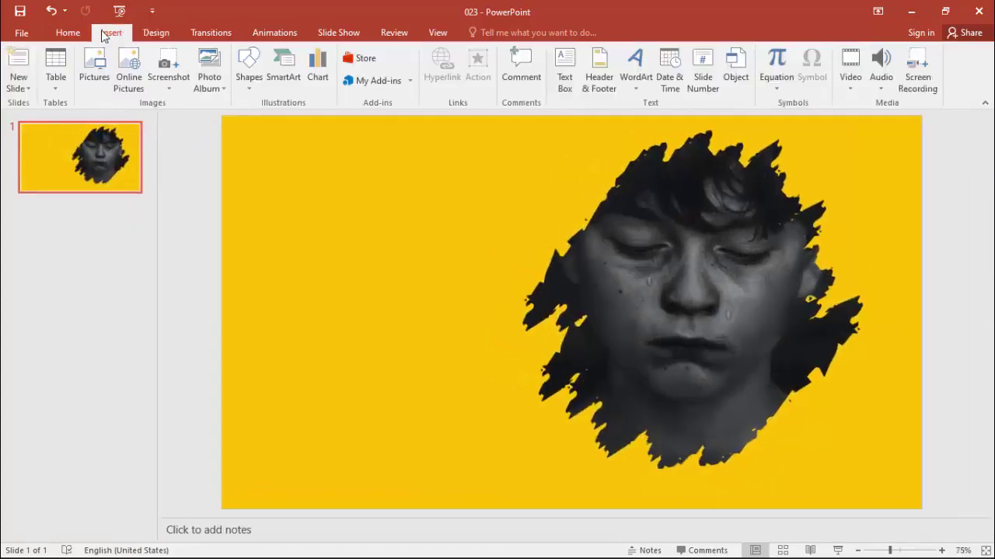
pyautogui.click(564, 70)
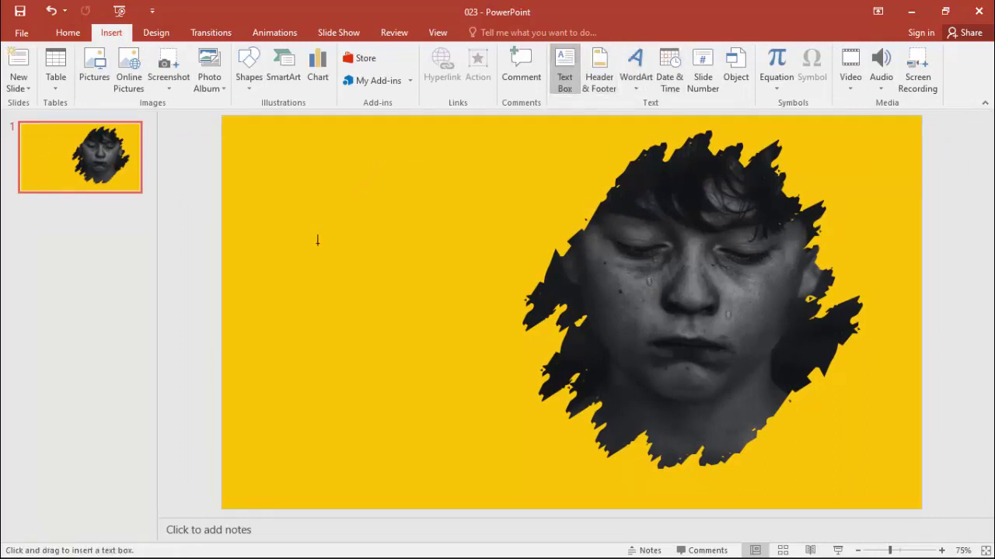
pyautogui.click(306, 237)
pyautogui.click(324, 59)
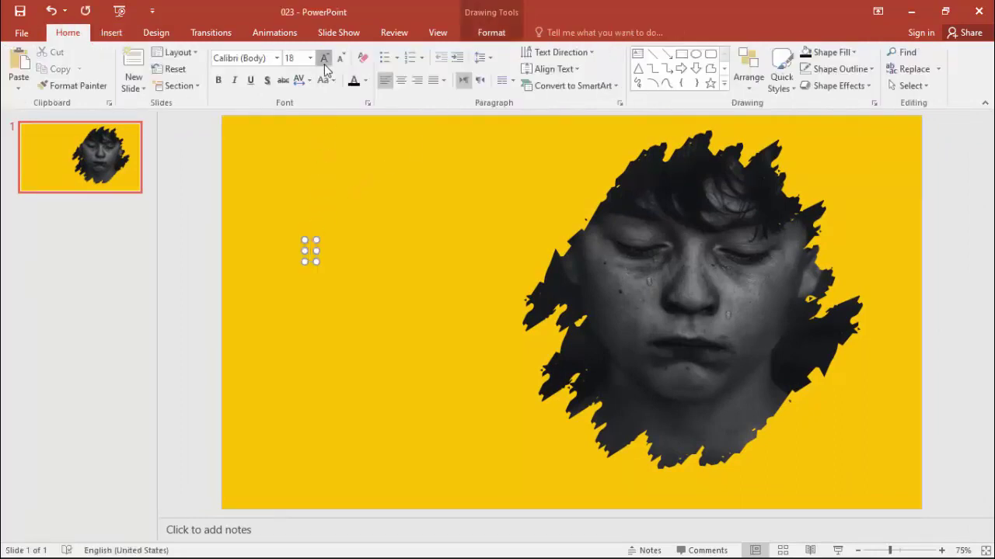
pyautogui.click(324, 59)
pyautogui.click(324, 63)
pyautogui.write('2023 Broken Image Design')
pyautogui.hotkey('ctrl', 'a')
# - Set the title to the Broken Memories font at size 48
pyautogui.click(276, 57)
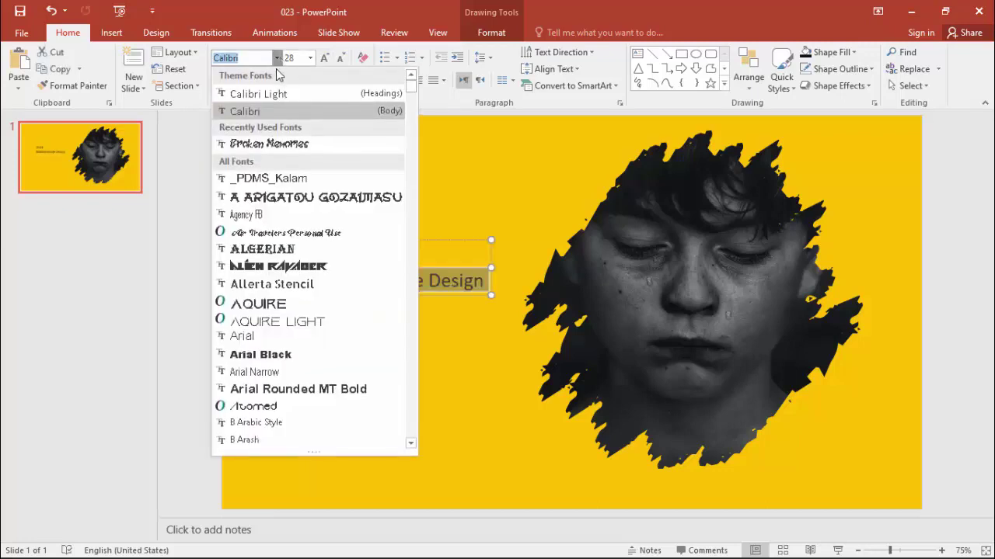
pyautogui.click(274, 143)
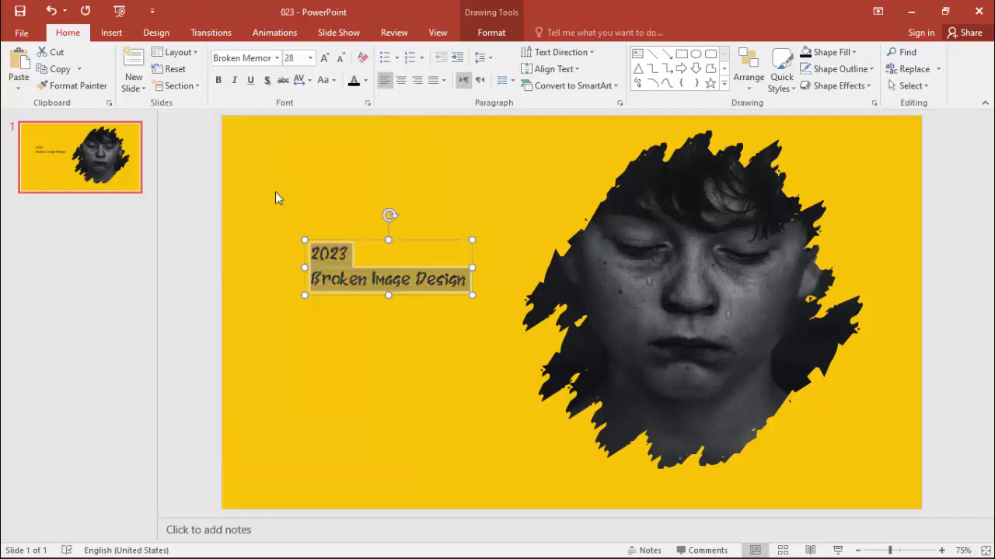
pyautogui.click(324, 59)
pyautogui.click(324, 59)
pyautogui.click(324, 58)
pyautogui.click(324, 58)
pyautogui.click(324, 59)
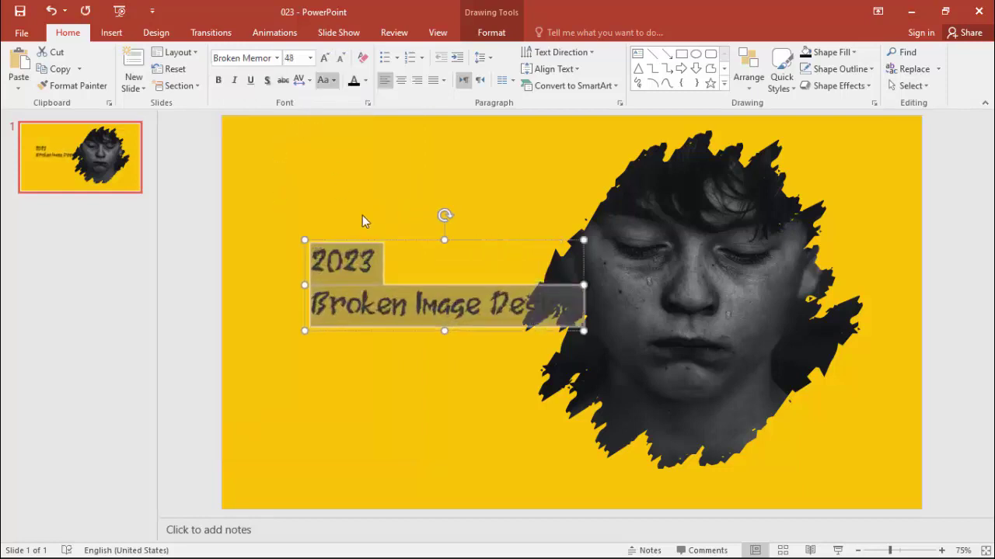
# - Move the title box left and down beside the photo, then select all its text
pyautogui.click(409, 248)
pyautogui.tripleClick(381, 251)
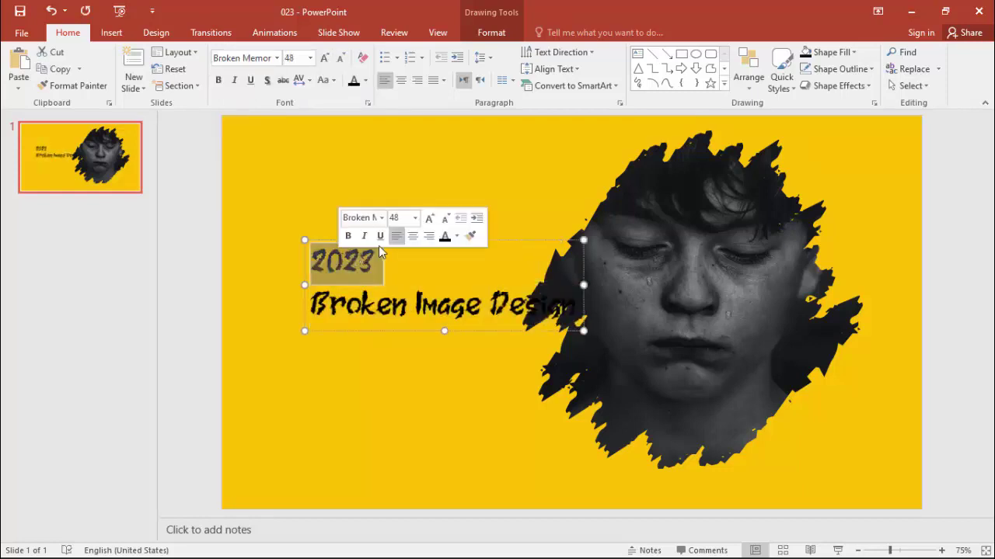
pyautogui.click(404, 252)
pyautogui.moveTo(406, 242); pyautogui.dragTo(346, 278)
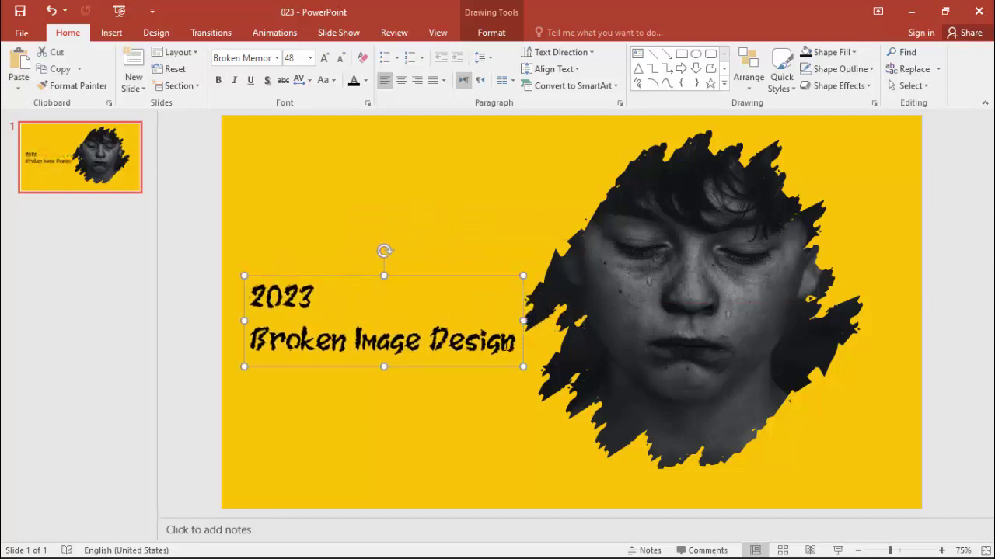
pyautogui.moveTo(520, 351); pyautogui.dragTo(245, 278)
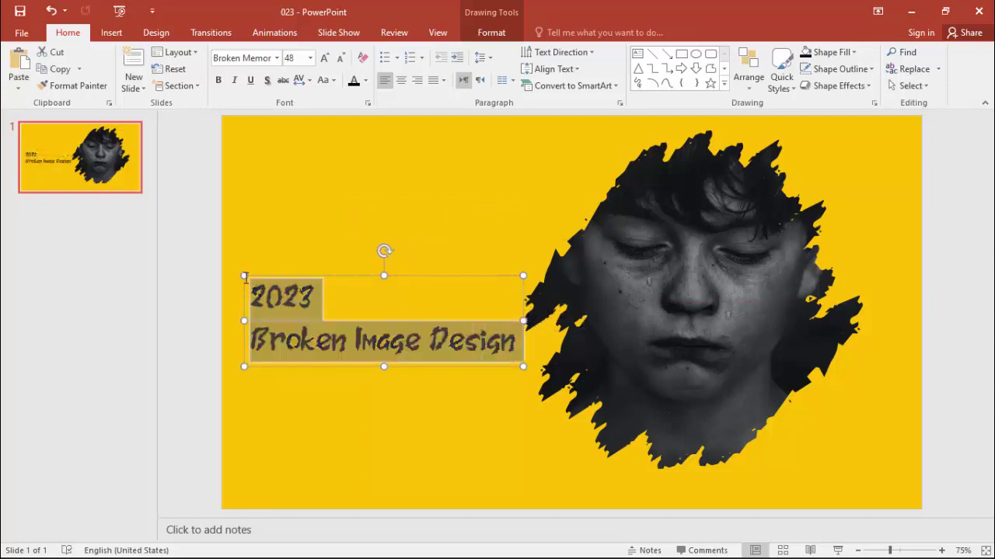
# - Colour the title with the dark hair shade picked by eyedropper from the photo
pyautogui.click(365, 80)
pyautogui.click(402, 258)
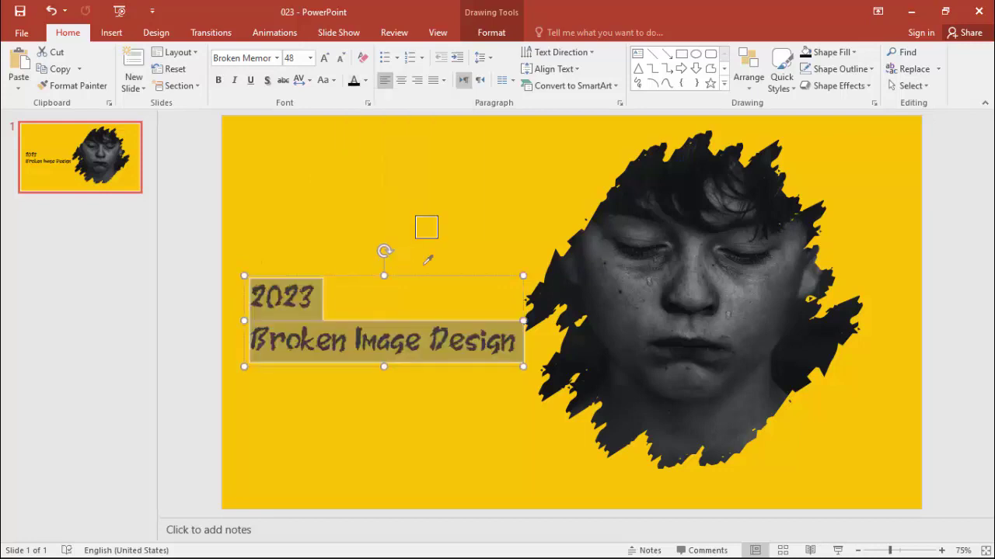
pyautogui.click(569, 290)
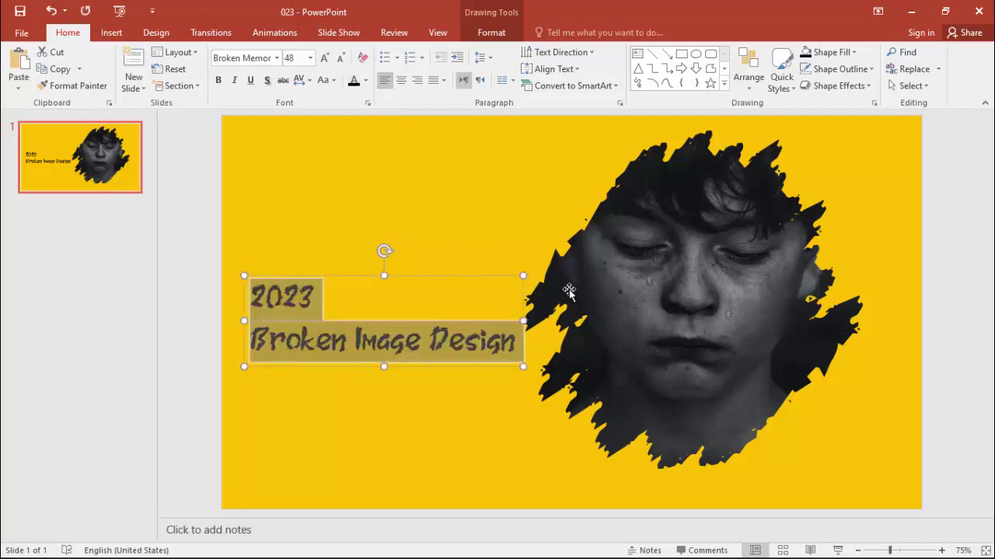
pyautogui.click(425, 238)
pyautogui.click(305, 299)
pyautogui.moveTo(514, 349); pyautogui.dragTo(249, 302)
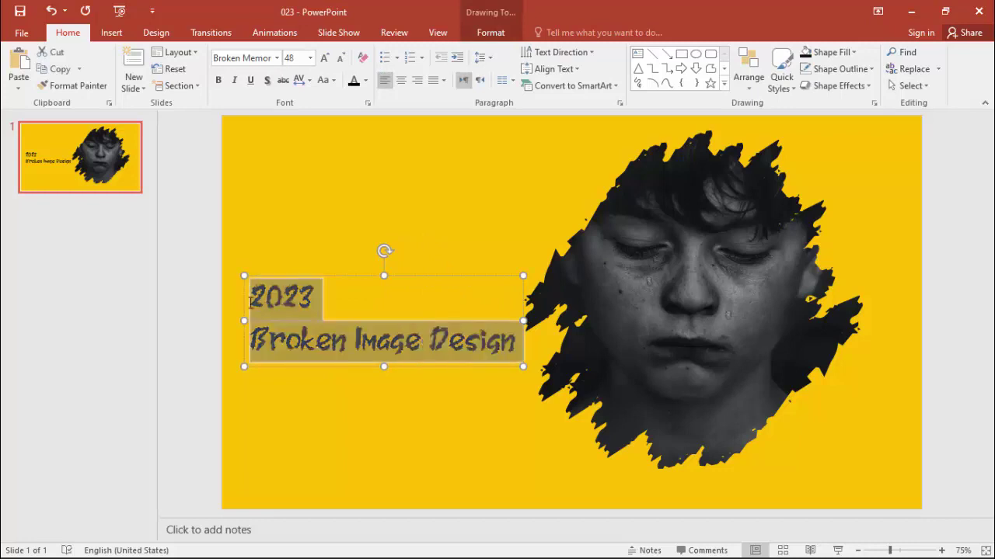
# - Centre-align the title and move the word 'Broken' up to the first line
pyautogui.click(401, 81)
pyautogui.click(449, 342)
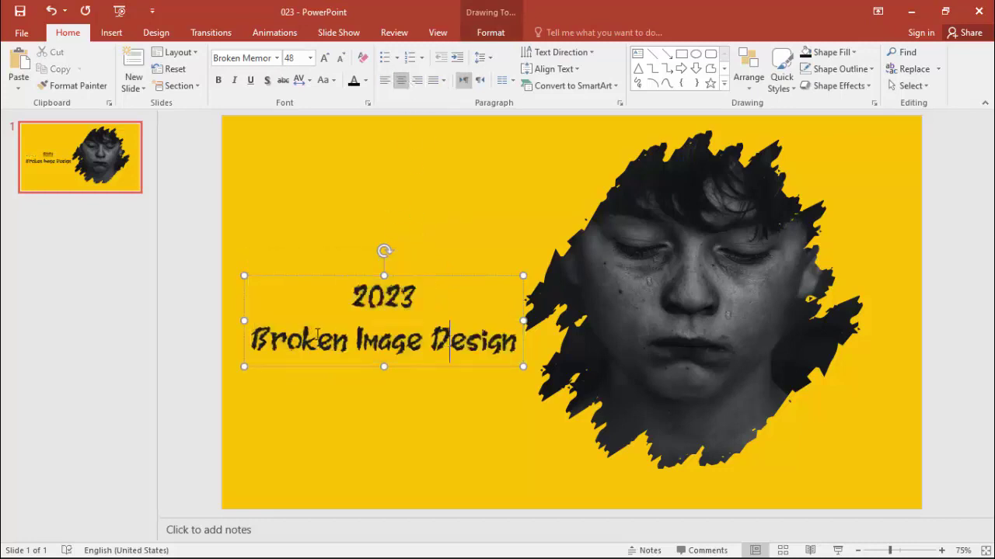
pyautogui.moveTo(334, 342); pyautogui.dragTo(269, 342)
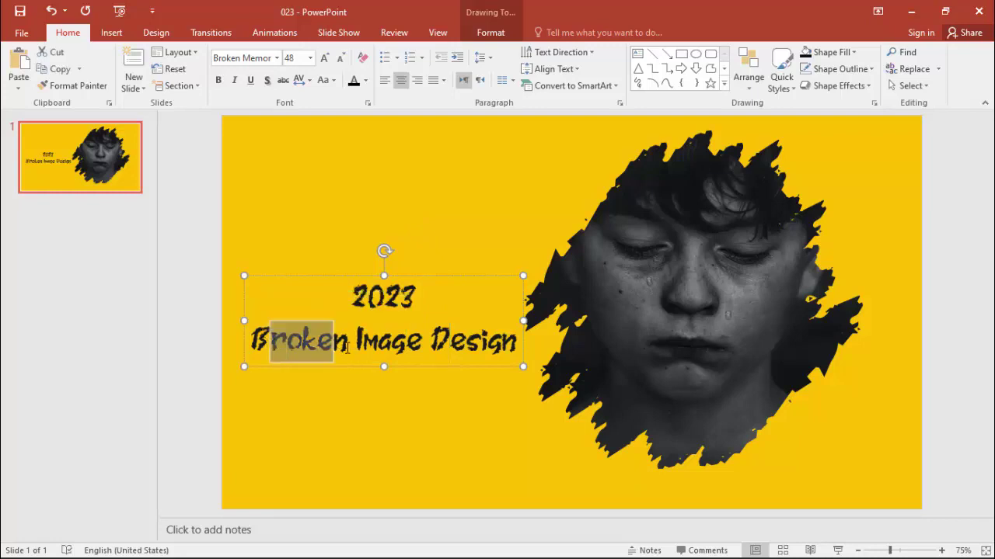
pyautogui.moveTo(347, 347); pyautogui.dragTo(240, 337)
pyautogui.moveTo(421, 308); pyautogui.dragTo(420, 308)
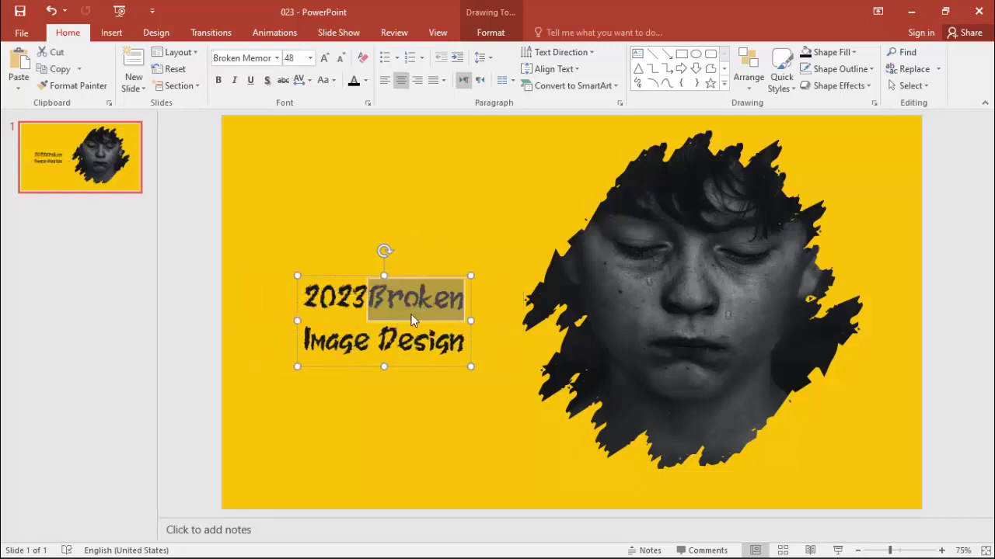
# - Enlarge the title, shift its box up and left, and delete '2023'
pyautogui.hotkey('ctrl', 'a')
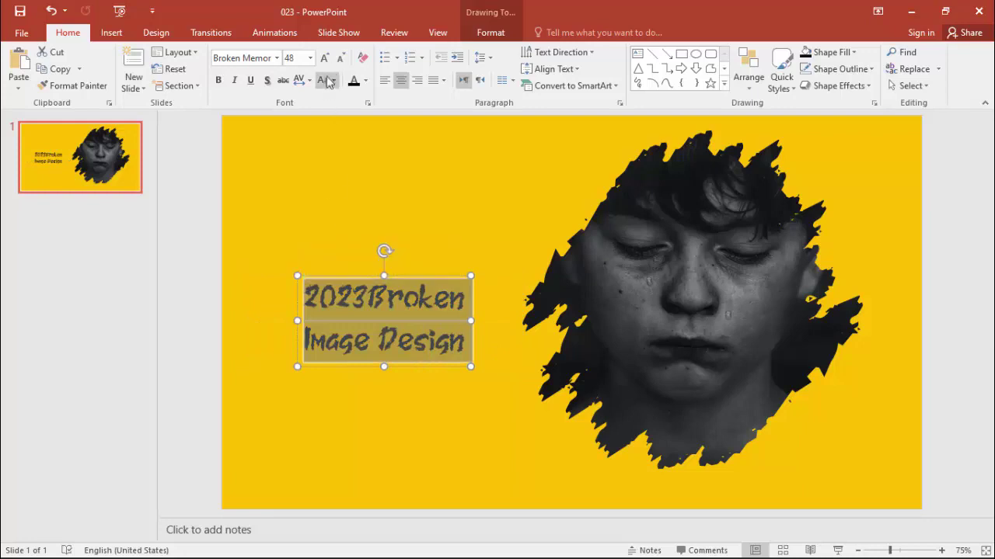
pyautogui.click(323, 58)
pyautogui.click(323, 58)
pyautogui.click(323, 59)
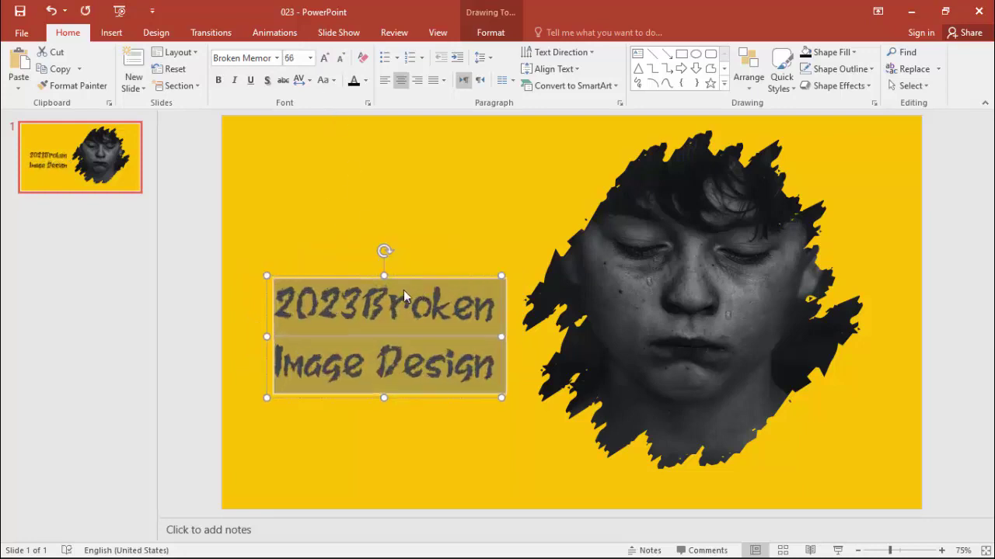
pyautogui.moveTo(358, 284)
pyautogui.mouseDown()
pyautogui.moveTo(355, 250)
pyautogui.moveTo(275, 265)
pyautogui.mouseUp()
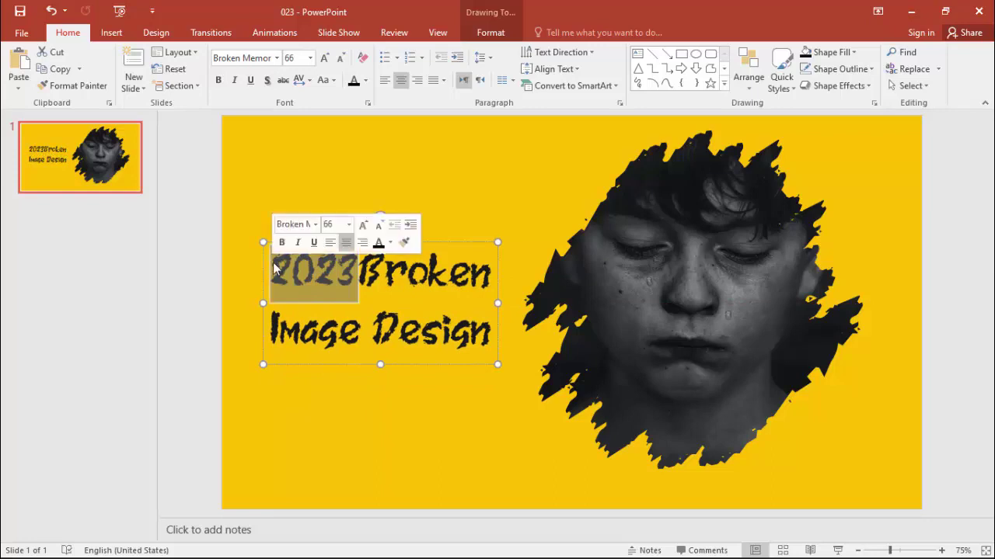
pyautogui.press('Delete')
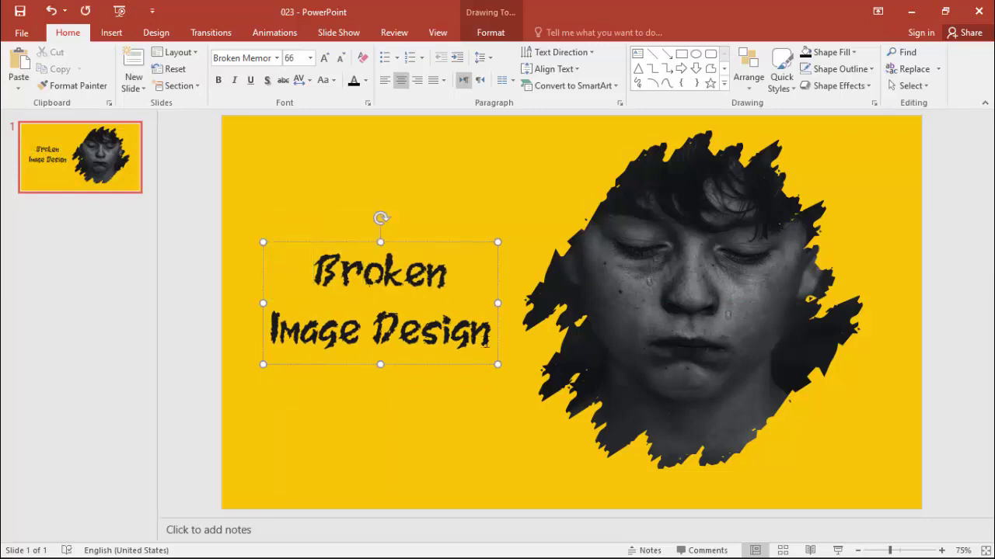
# - Bring the title to size 80 and play the slide show full screen
pyautogui.moveTo(485, 343); pyautogui.dragTo(295, 275)
pyautogui.click(323, 58)
pyautogui.click(323, 59)
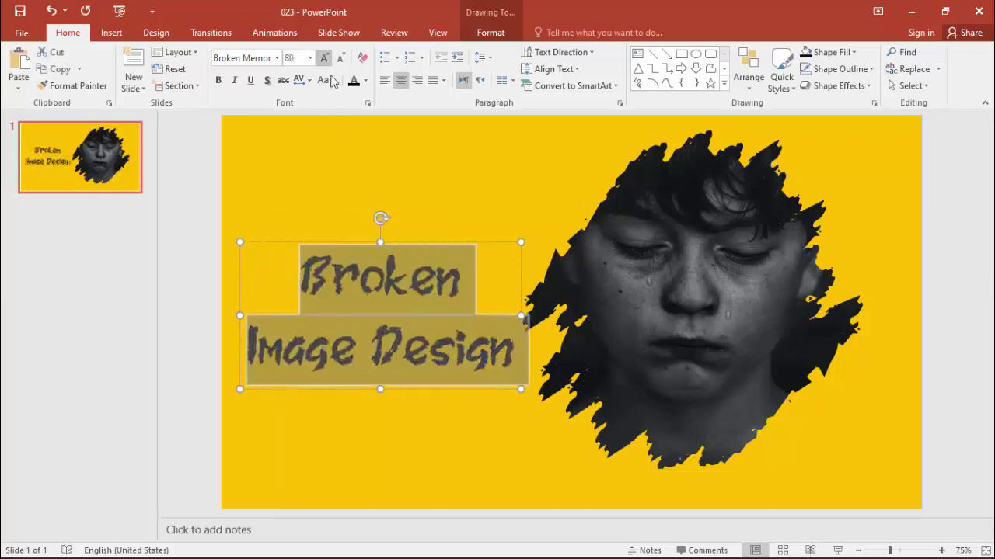
pyautogui.click(395, 238)
pyautogui.click(373, 222)
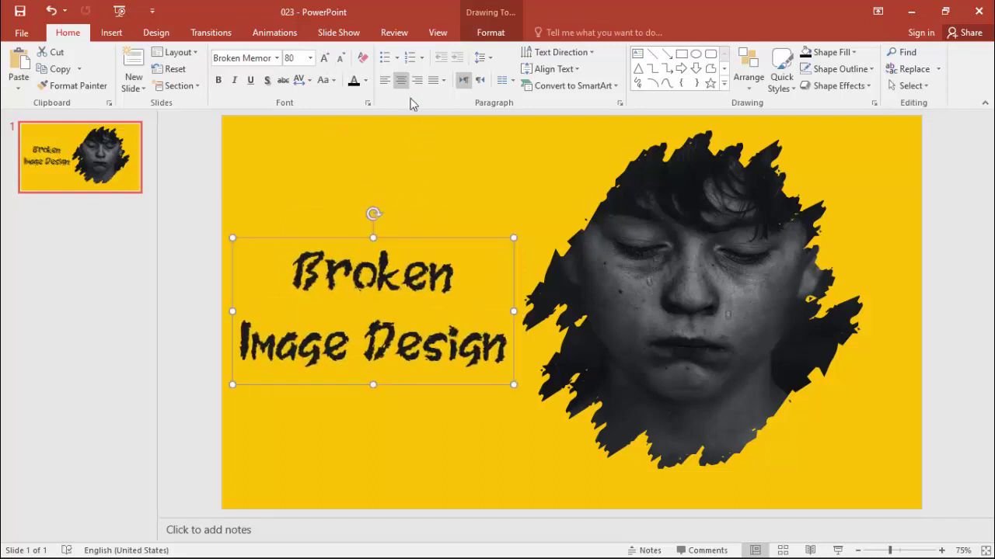
pyautogui.press('F5')
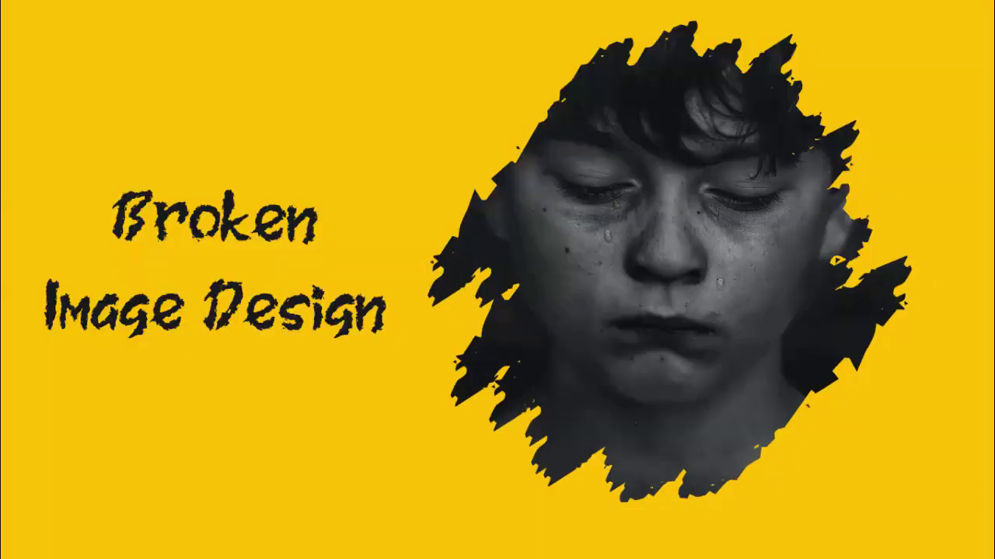